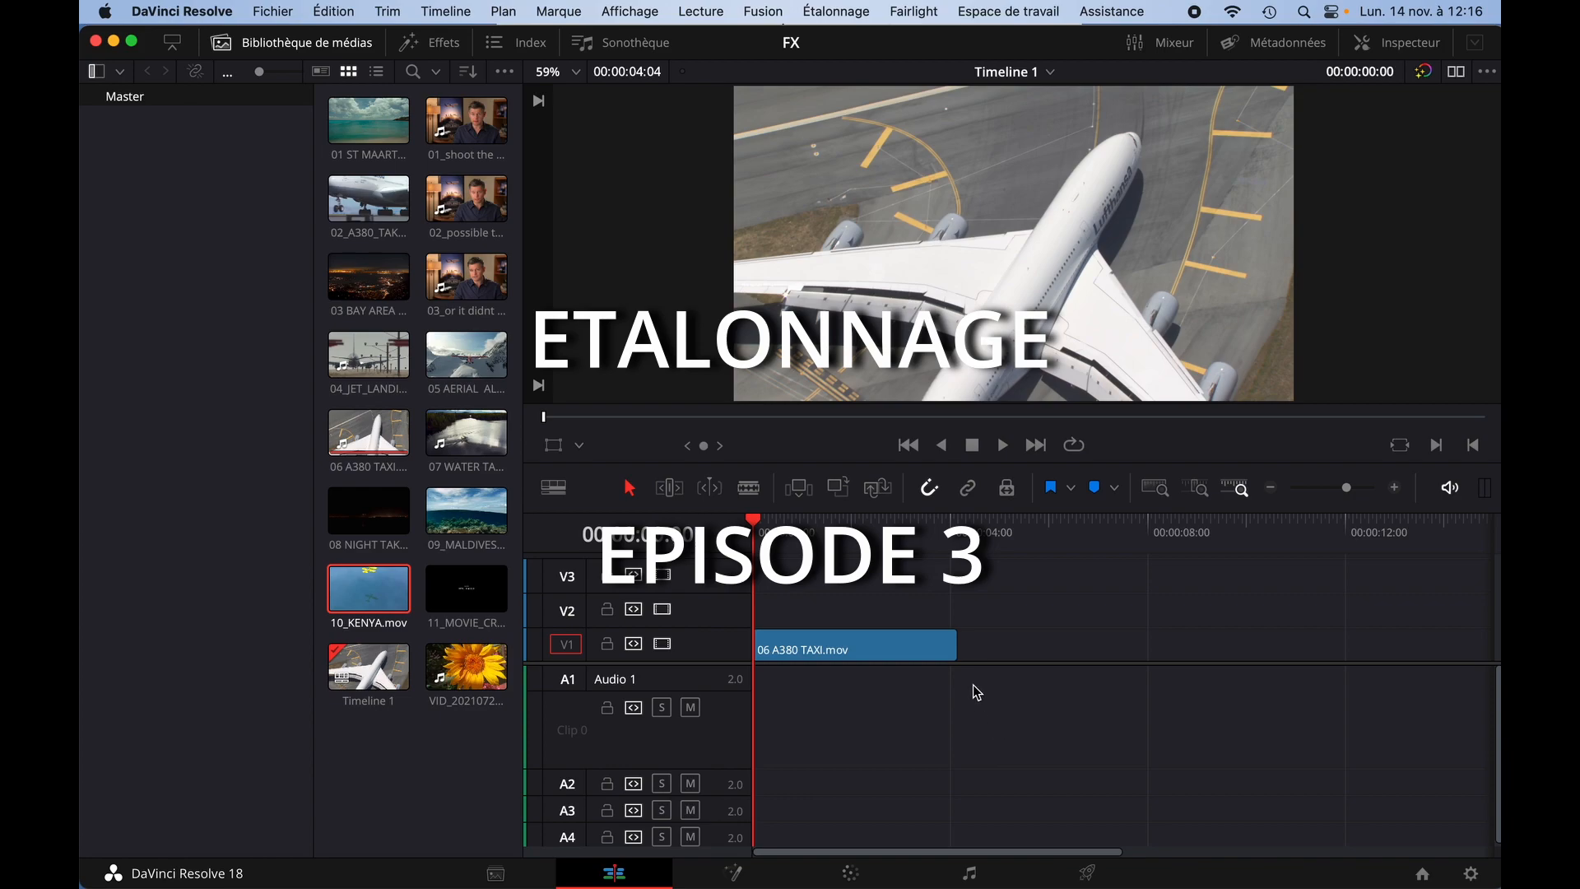
# - Switch to the colour grading page and hide the effects library, keeping the clip thumbnails displayed
pyautogui.moveTo(872, 529); pyautogui.dragTo(758, 584)
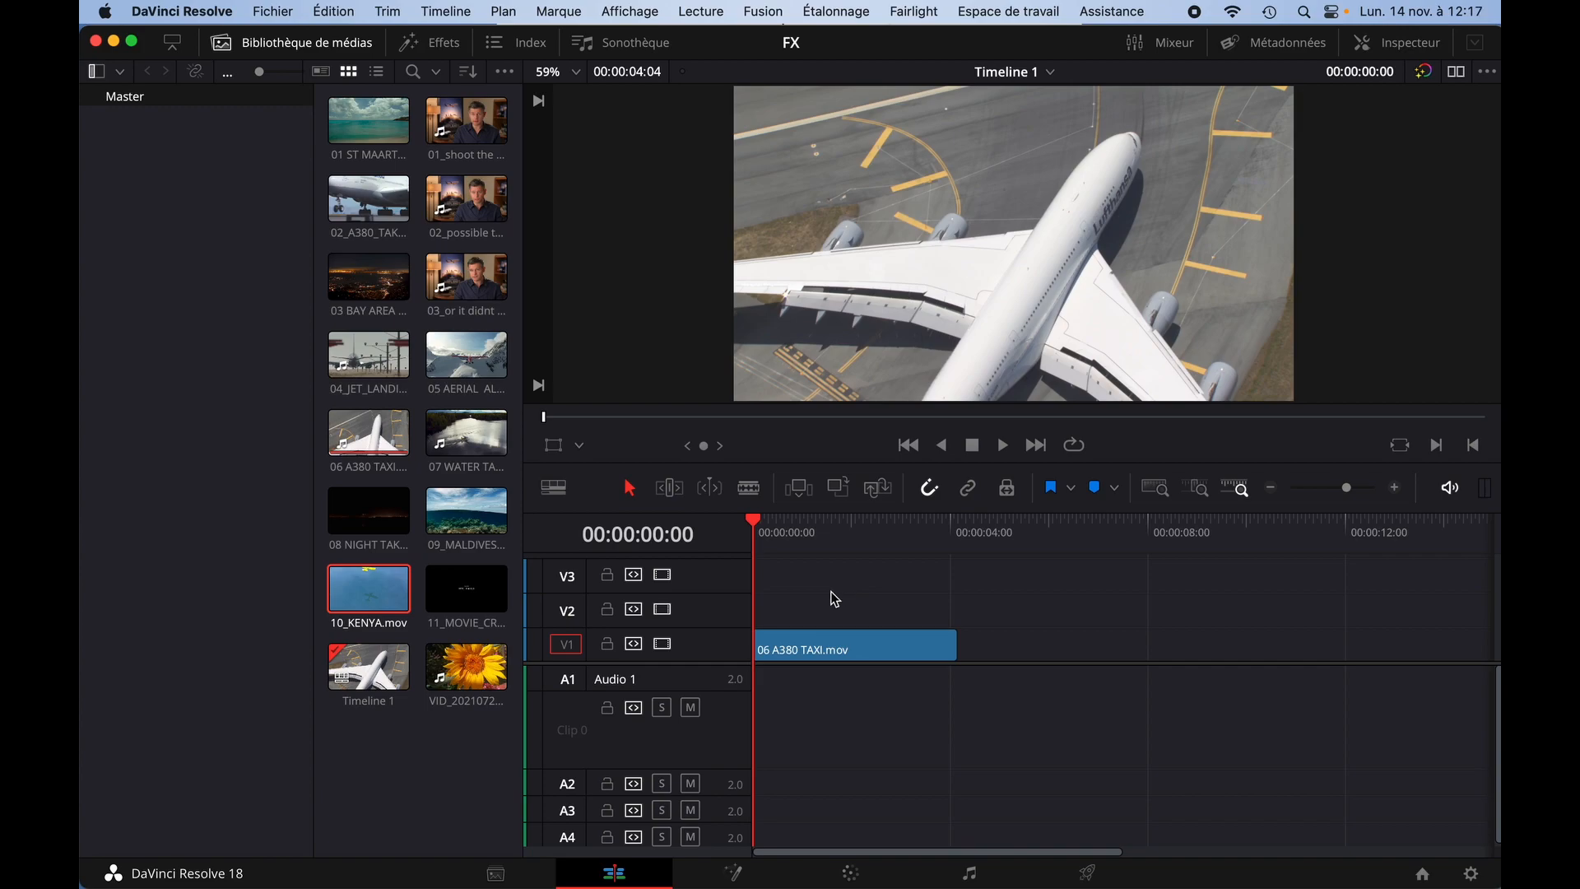
pyautogui.click(852, 879)
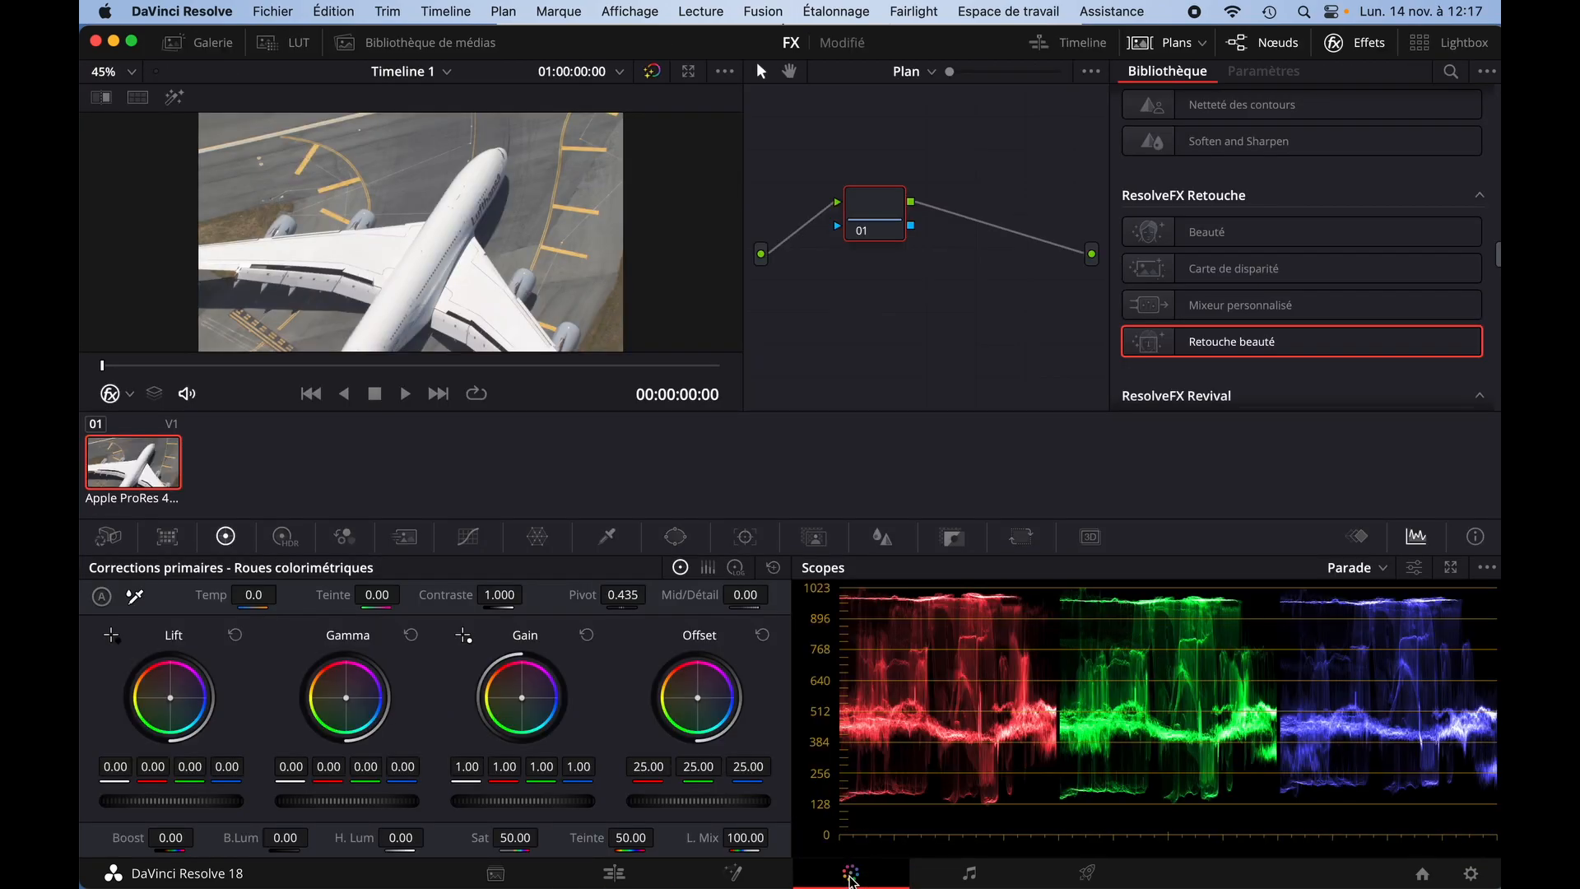
pyautogui.click(1334, 45)
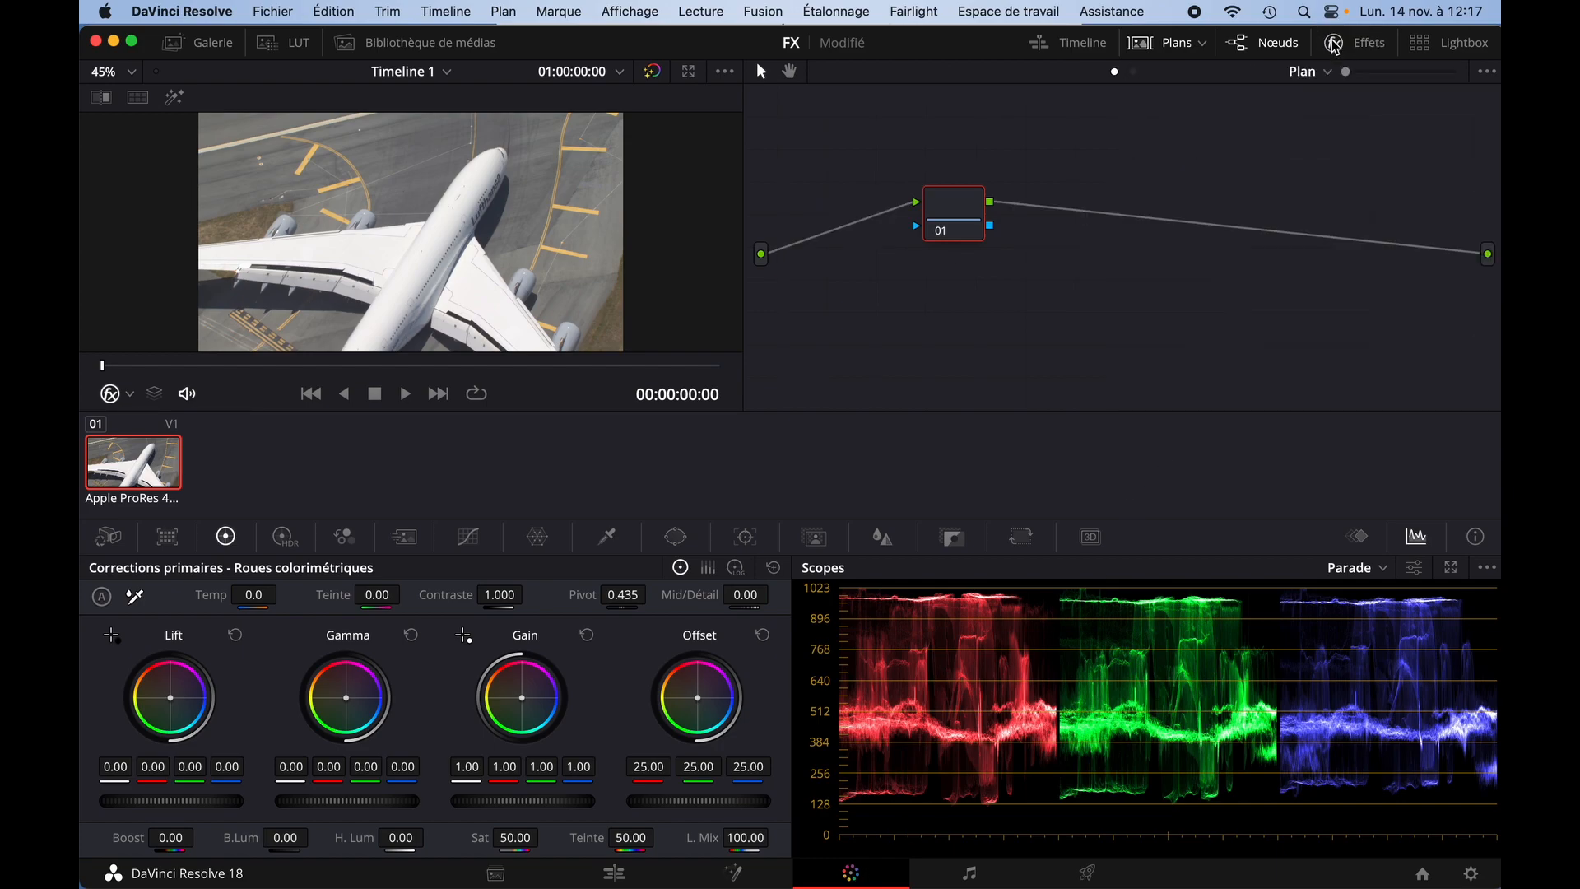
pyautogui.click(1155, 47)
pyautogui.click(1151, 48)
pyautogui.click(1149, 49)
pyautogui.click(1150, 49)
# - Set the primary contrast of node 01 on the airplane clip to 1.352
pyautogui.click(949, 208)
pyautogui.moveTo(500, 594); pyautogui.dragTo(646, 640)
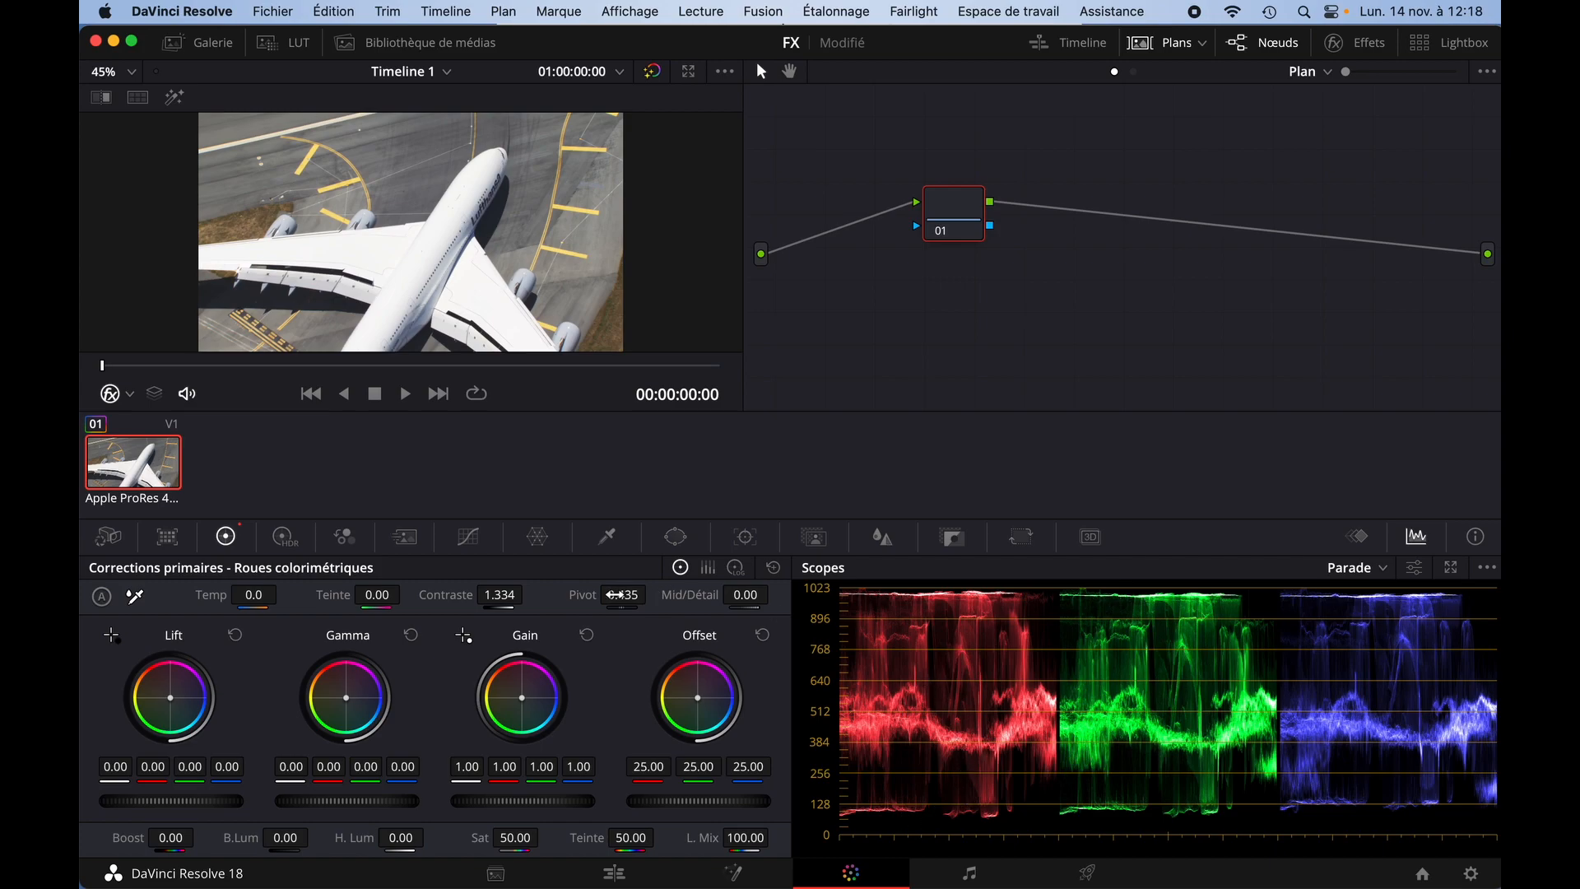
pyautogui.moveTo(500, 600); pyautogui.dragTo(504, 637)
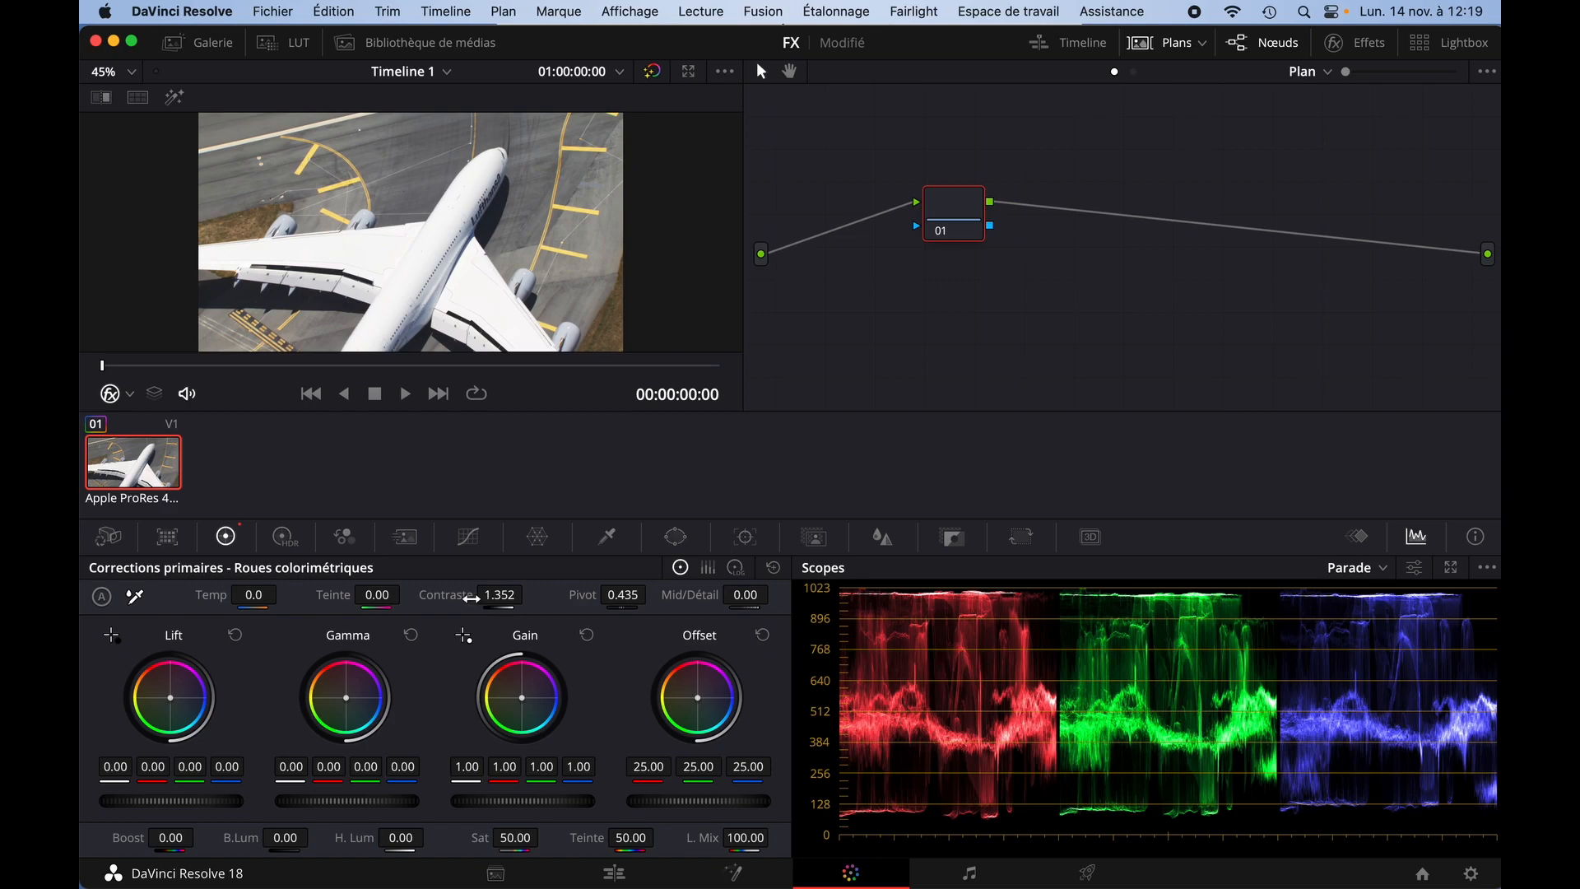
# - Try the primary colour temperature at the extremes of -4000 and 4000, and set it to 970
pyautogui.click(254, 598)
pyautogui.moveTo(255, 599); pyautogui.dragTo(479, 460)
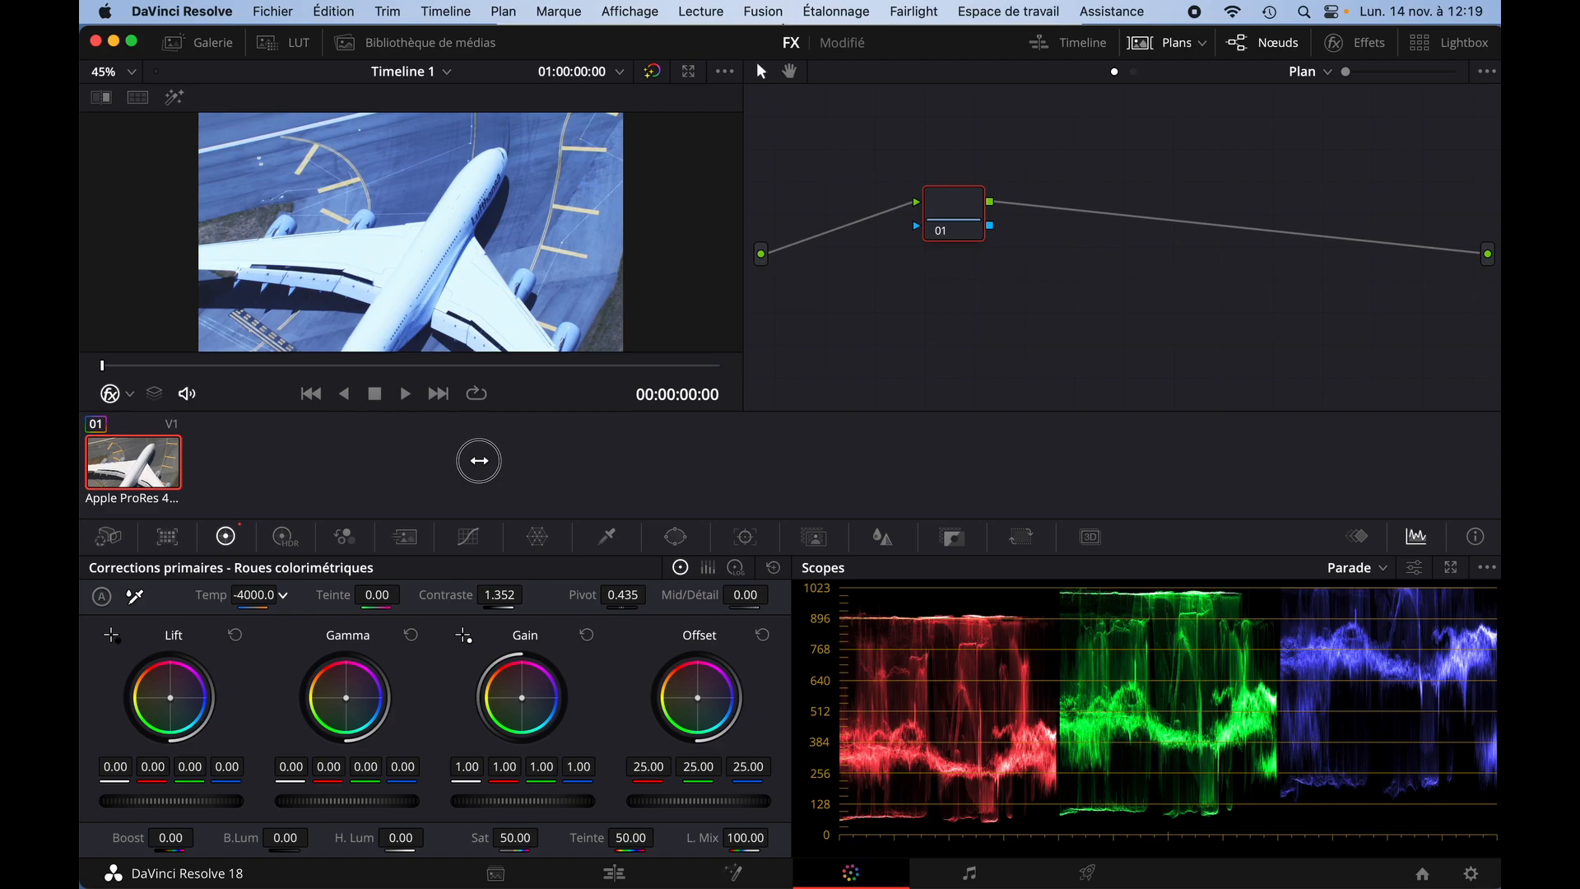
pyautogui.moveTo(479, 461); pyautogui.dragTo(516, 469)
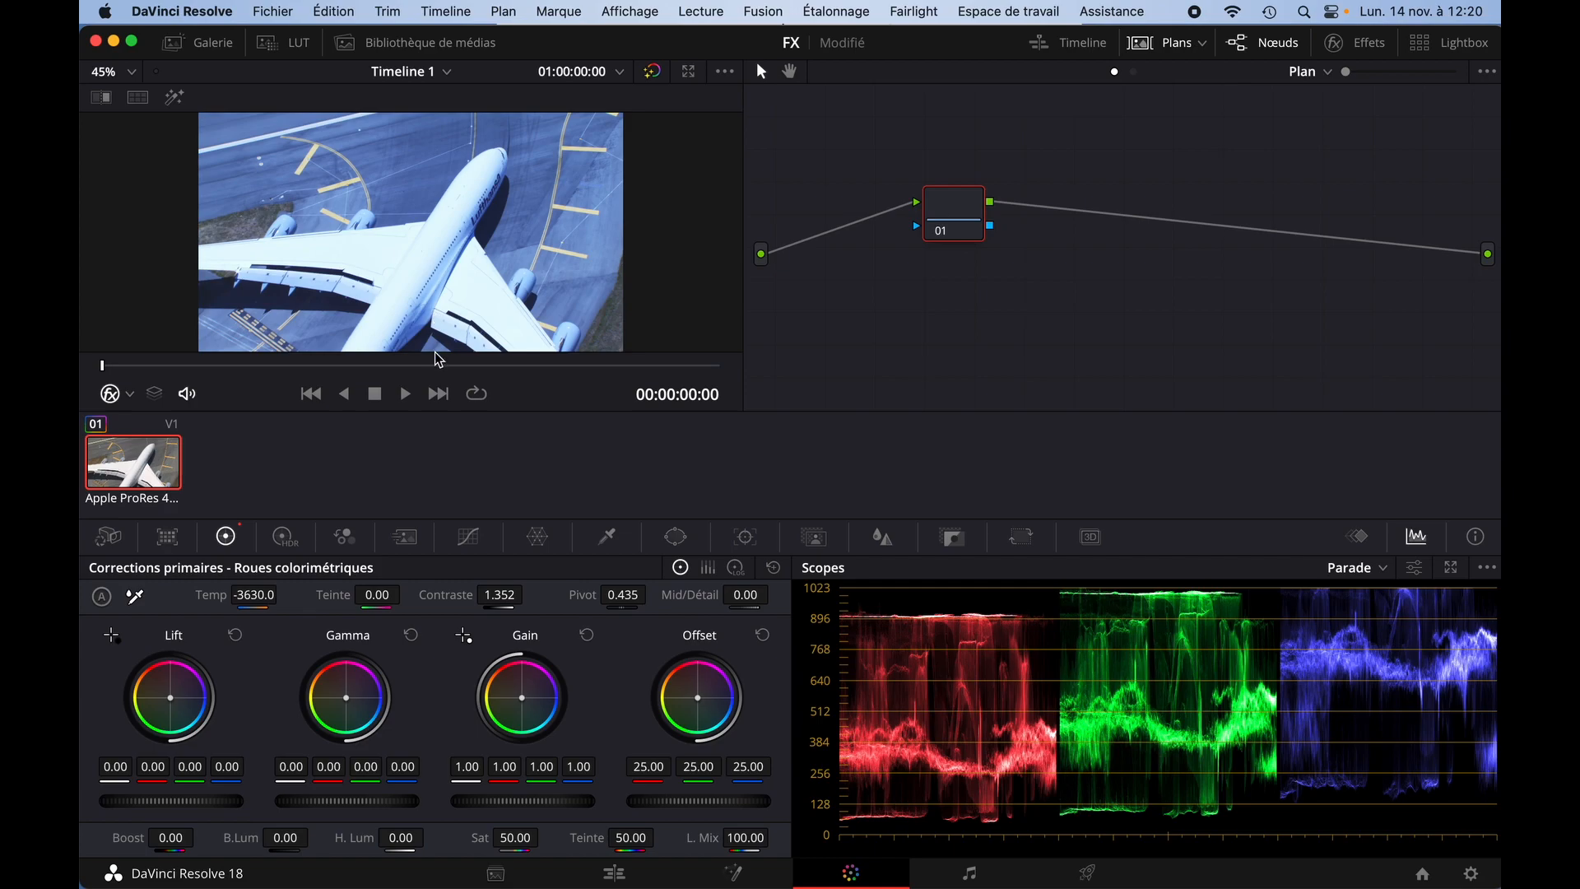
pyautogui.moveTo(256, 597); pyautogui.dragTo(1088, 576)
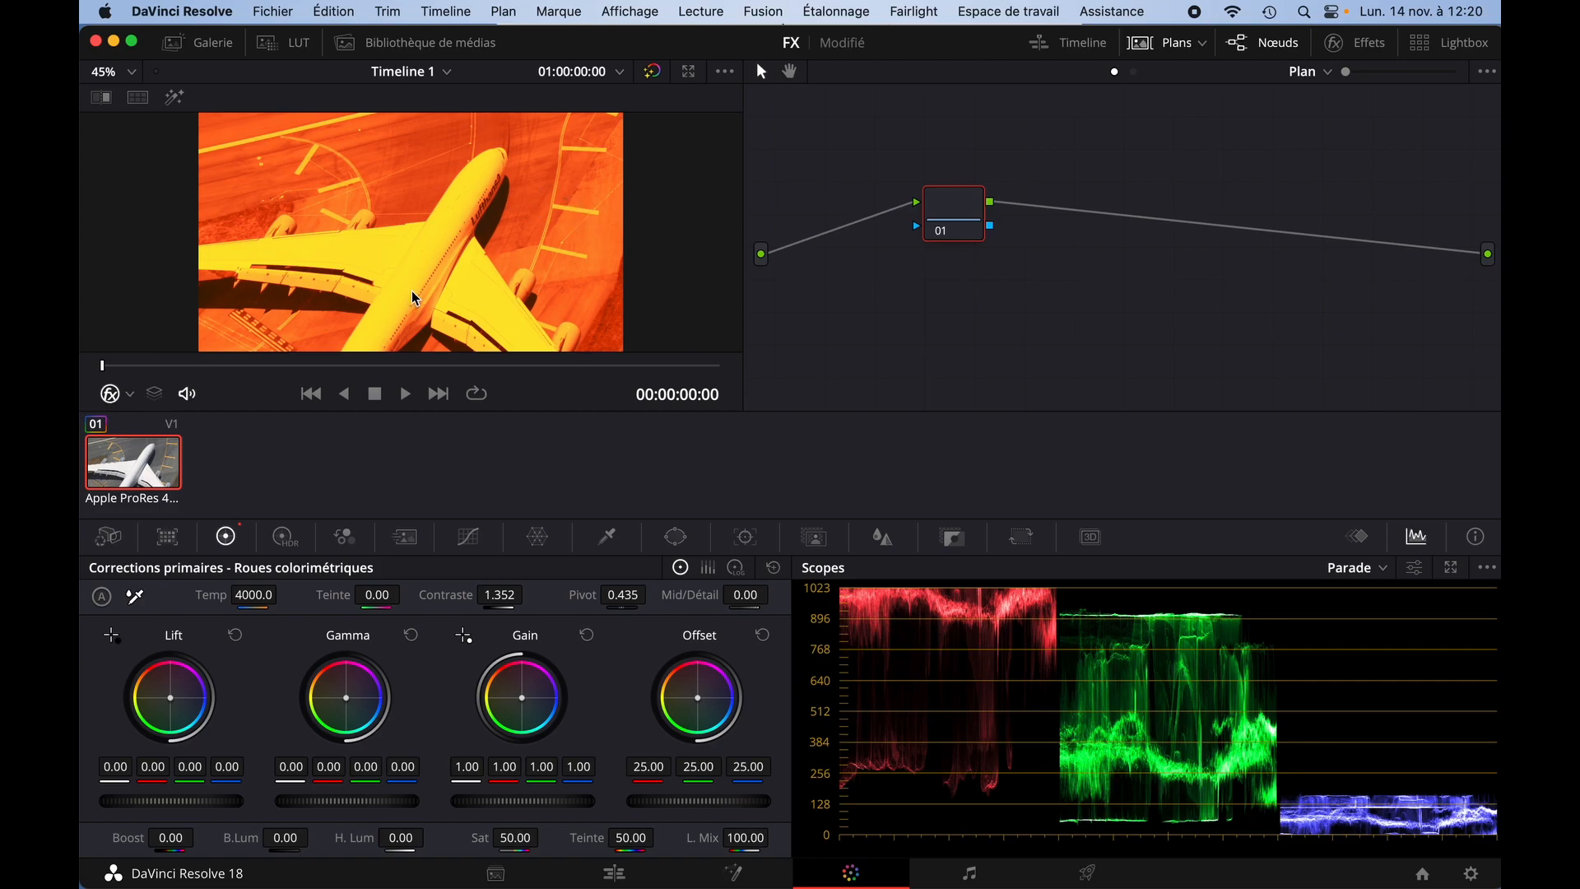
pyautogui.moveTo(257, 595)
pyautogui.mouseDown()
pyautogui.moveTo(107, 604)
pyautogui.moveTo(790, 441)
pyautogui.moveTo(572, 461)
pyautogui.moveTo(512, 495)
pyautogui.moveTo(461, 494)
pyautogui.moveTo(654, 497)
pyautogui.mouseUp()
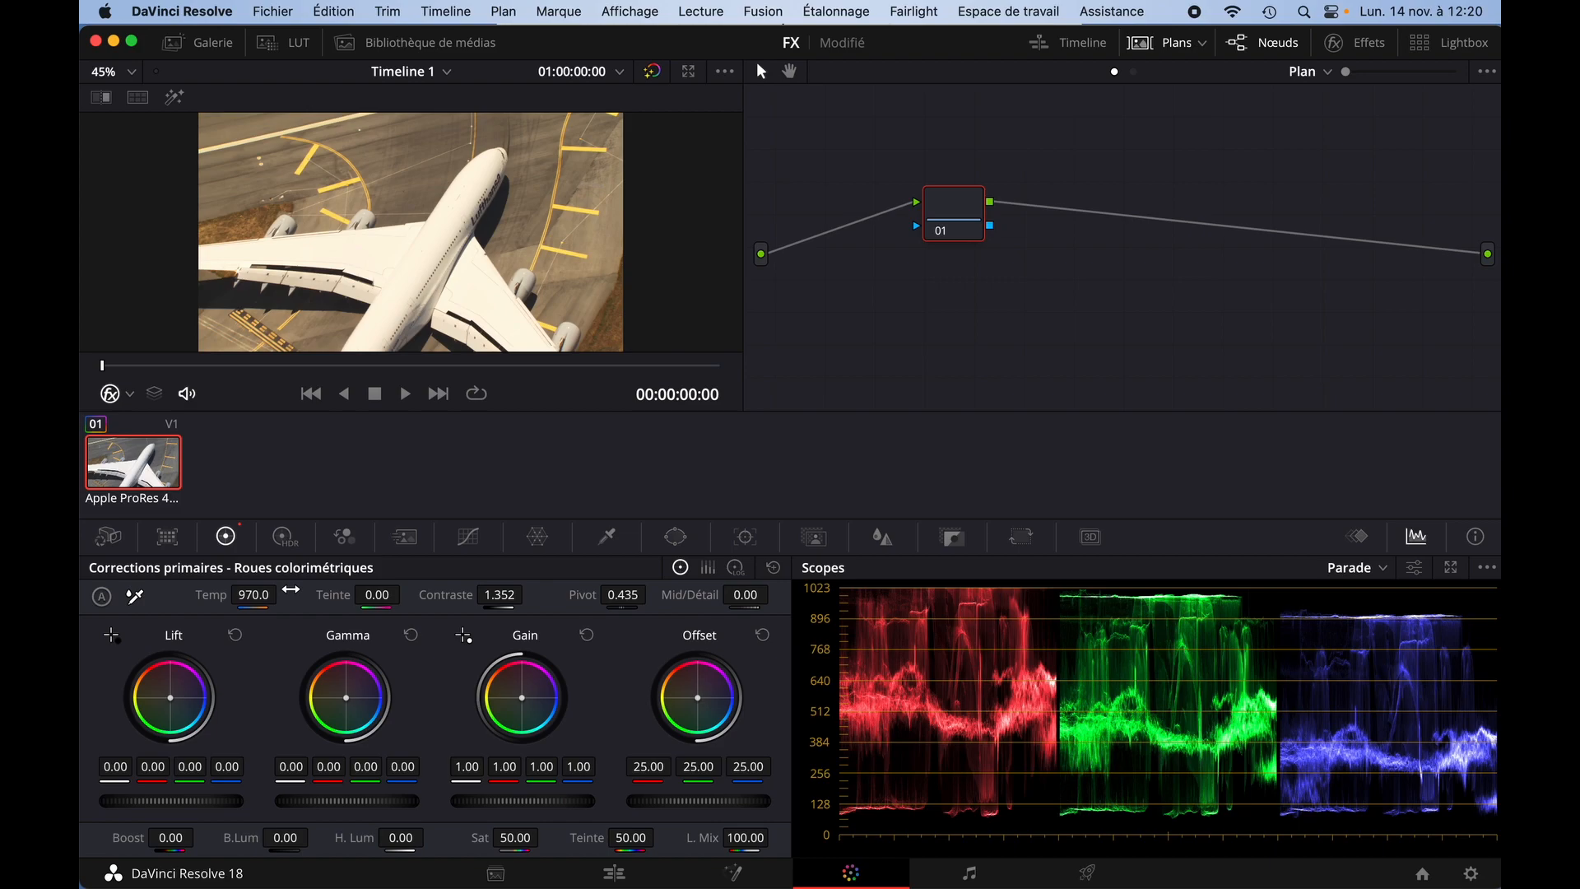
# - Try a strong magenta tint of about 90.50 on the airplane clip, and set the tint to 1.00
pyautogui.moveTo(377, 595); pyautogui.dragTo(1166, 514)
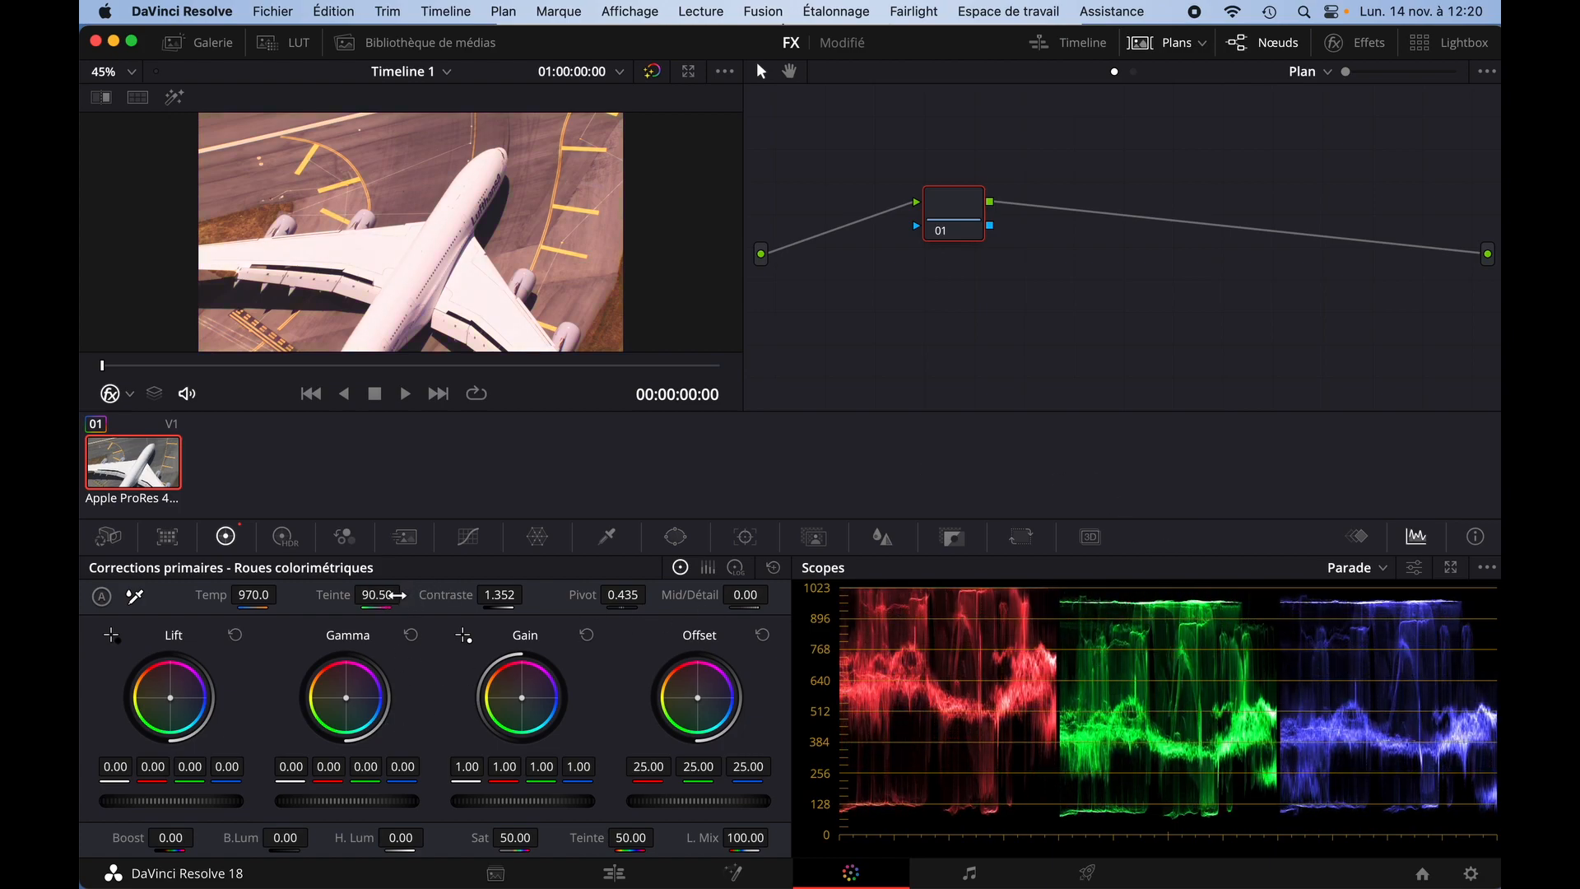
pyautogui.moveTo(378, 595); pyautogui.dragTo(225, 579)
pyautogui.moveTo(253, 585); pyautogui.dragTo(204, 621)
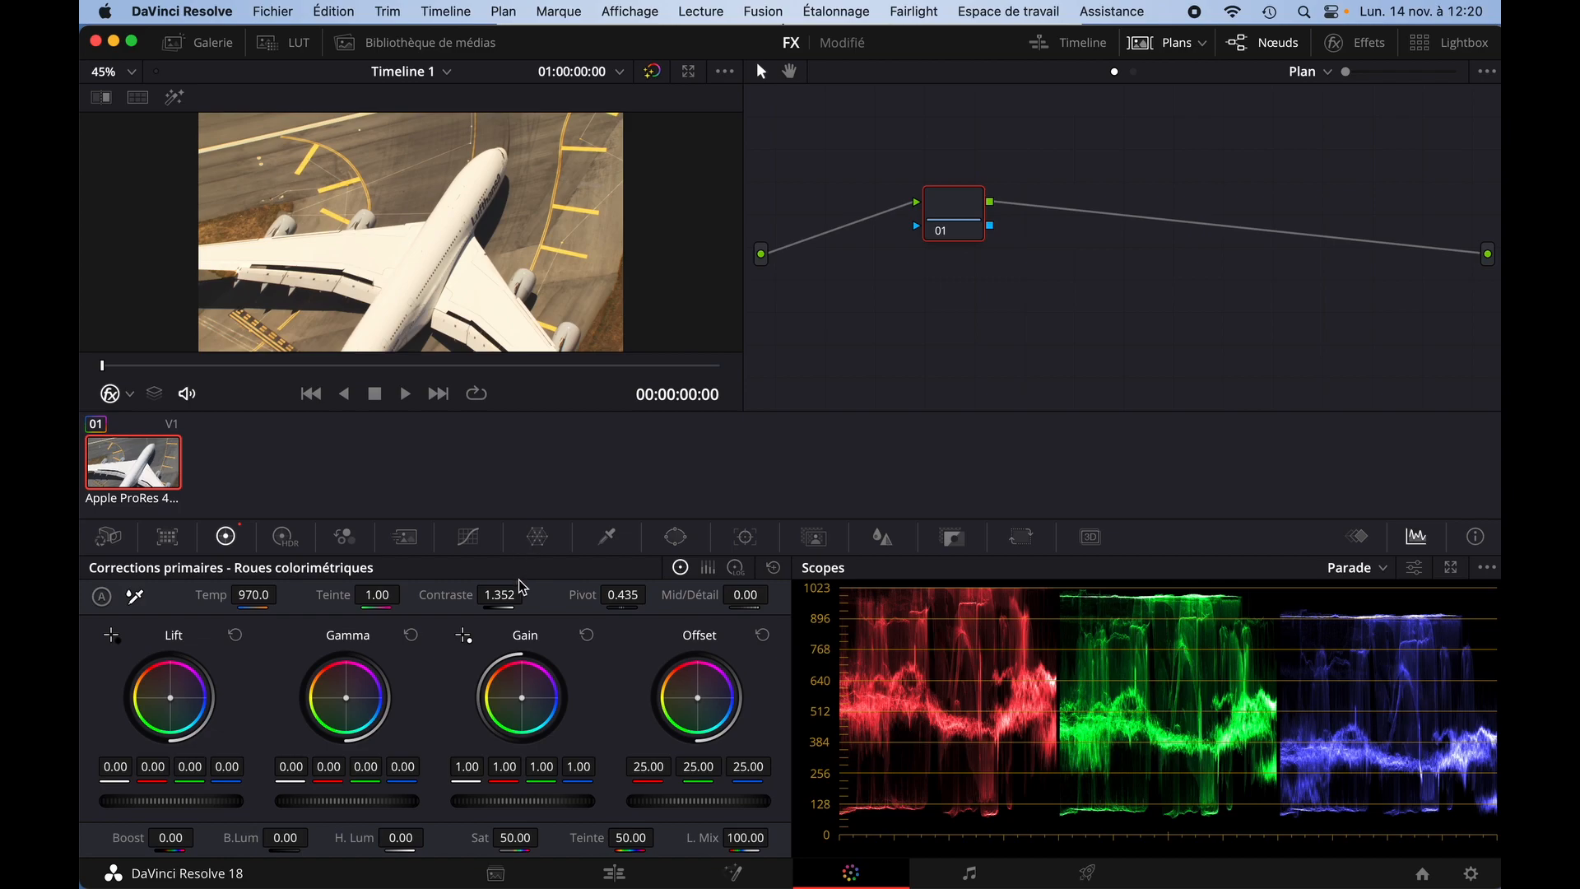
# - Set the contrast pivot to 0.902 and the midtone detail to -5.00
pyautogui.moveTo(622, 594); pyautogui.dragTo(971, 647)
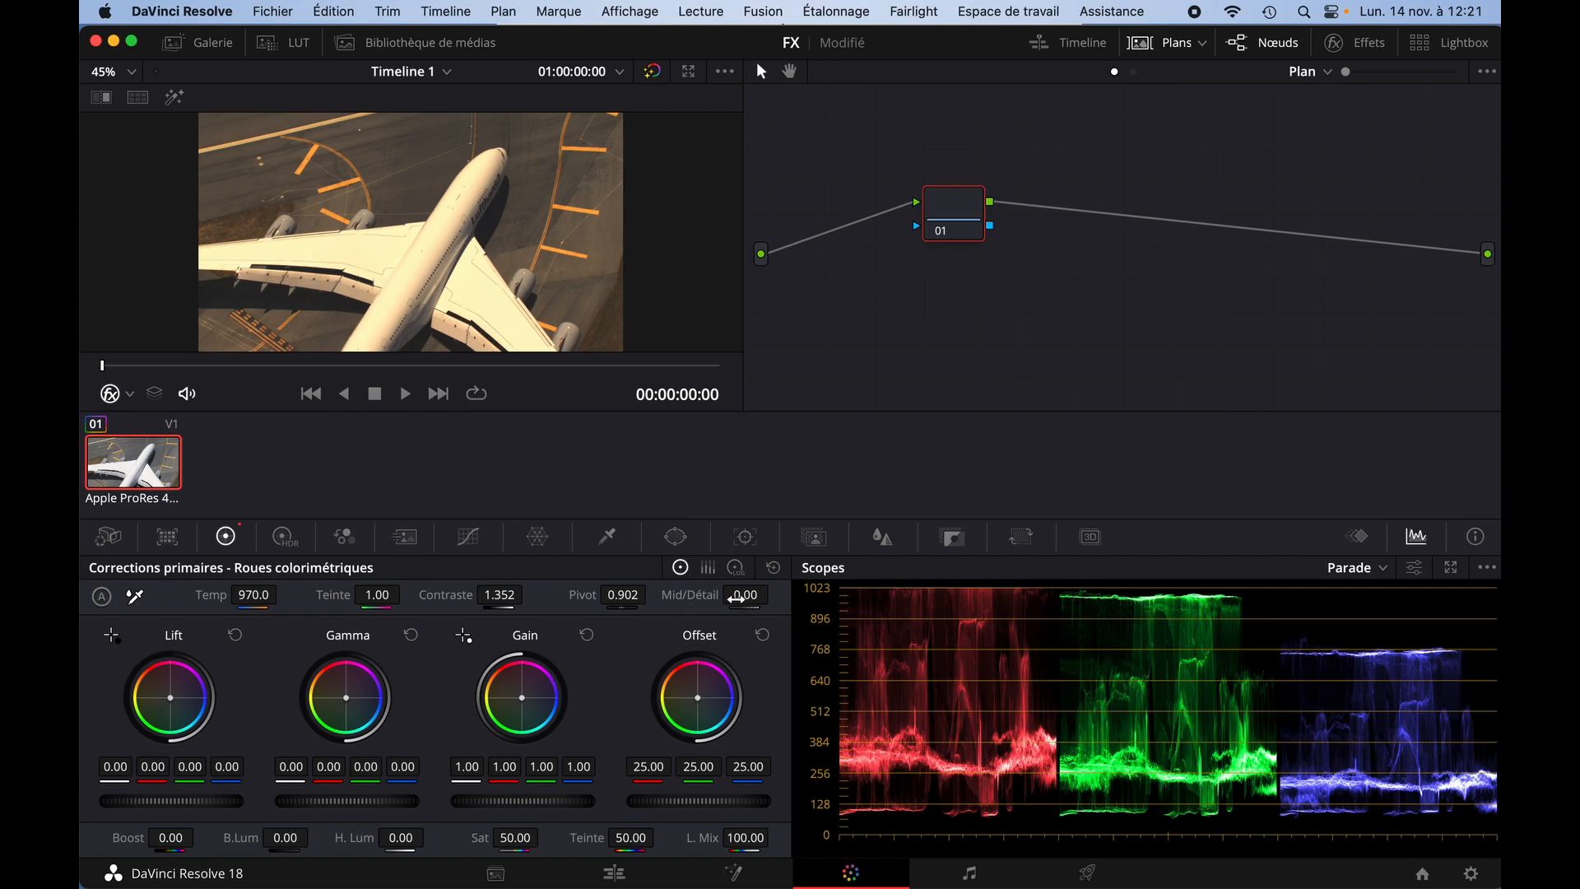
pyautogui.moveTo(746, 594); pyautogui.dragTo(795, 635)
# - Set the colour boost to 11.50 and the shadows (B.Lum) to -99.50
pyautogui.moveTo(170, 837); pyautogui.dragTo(557, 613)
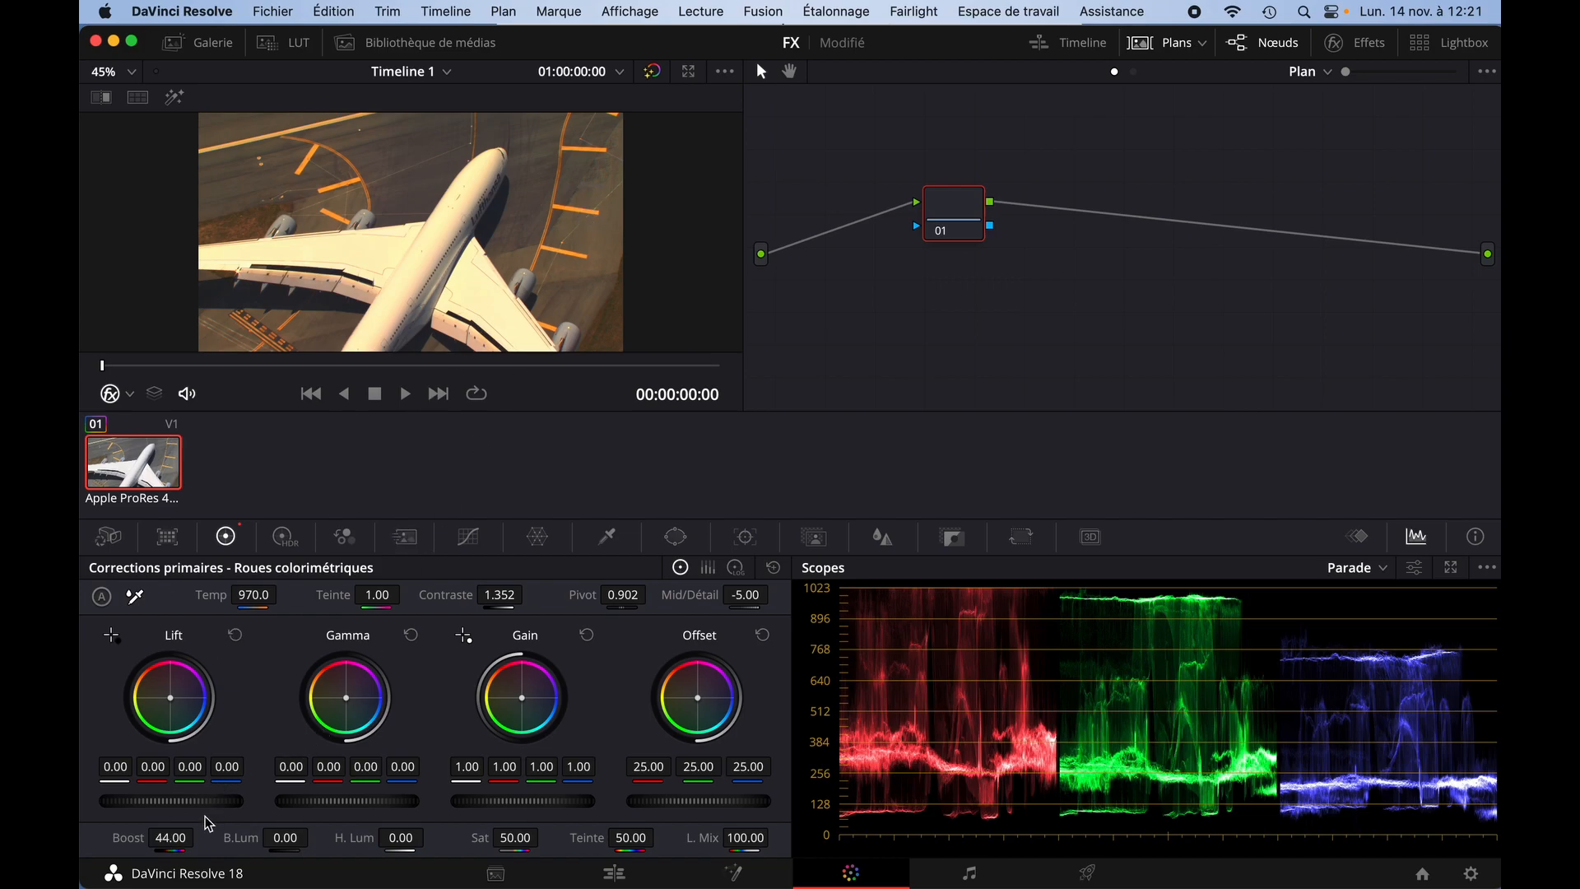
pyautogui.moveTo(175, 836); pyautogui.dragTo(803, 473)
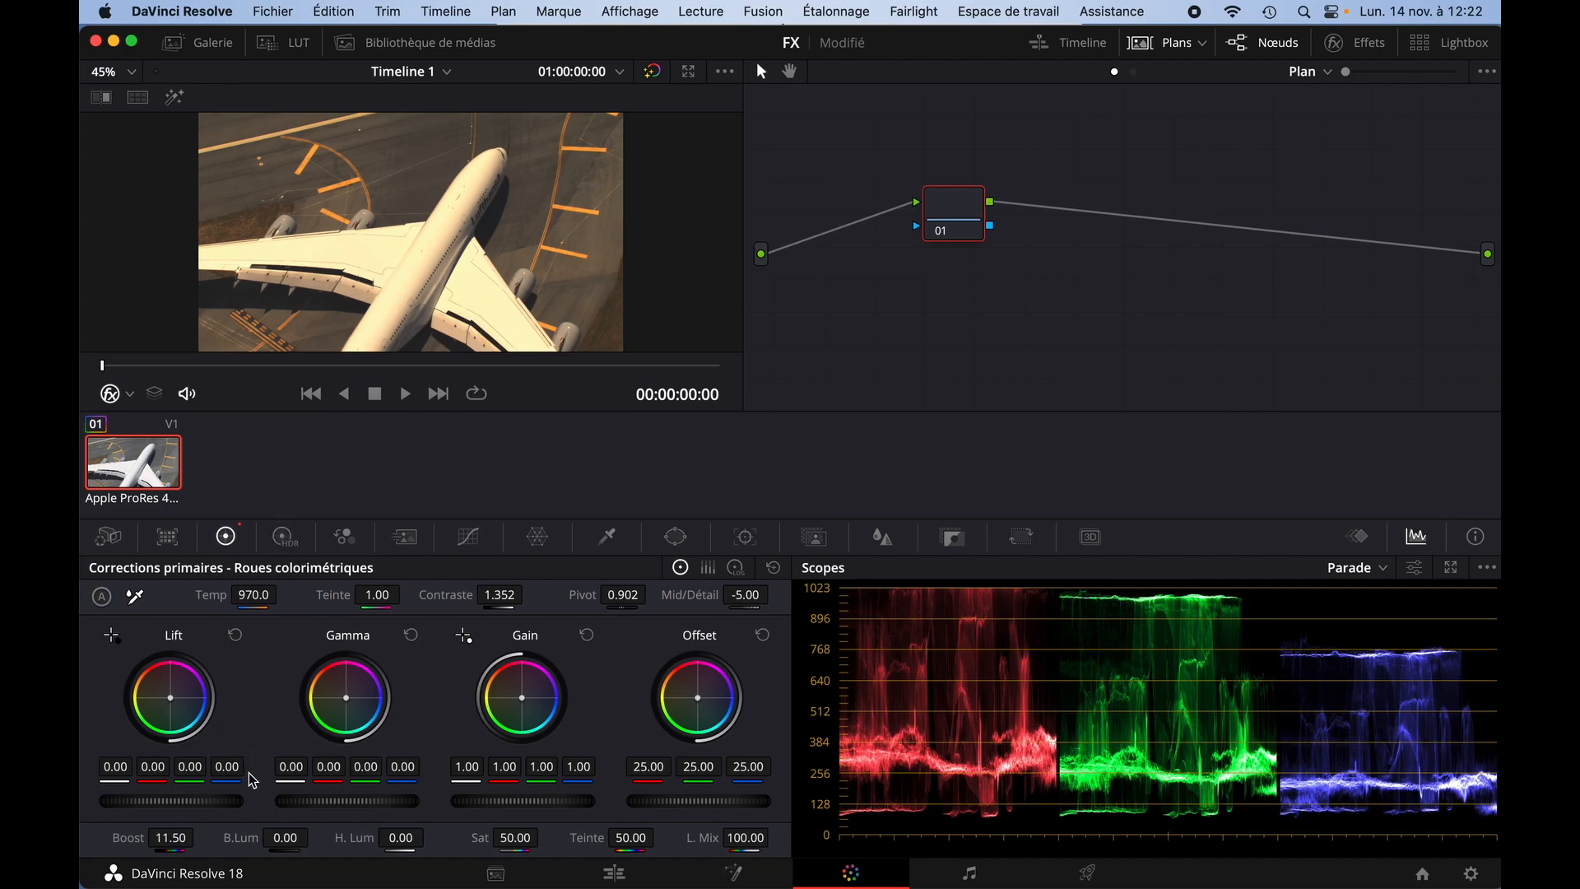
pyautogui.moveTo(285, 840); pyautogui.dragTo(362, 498)
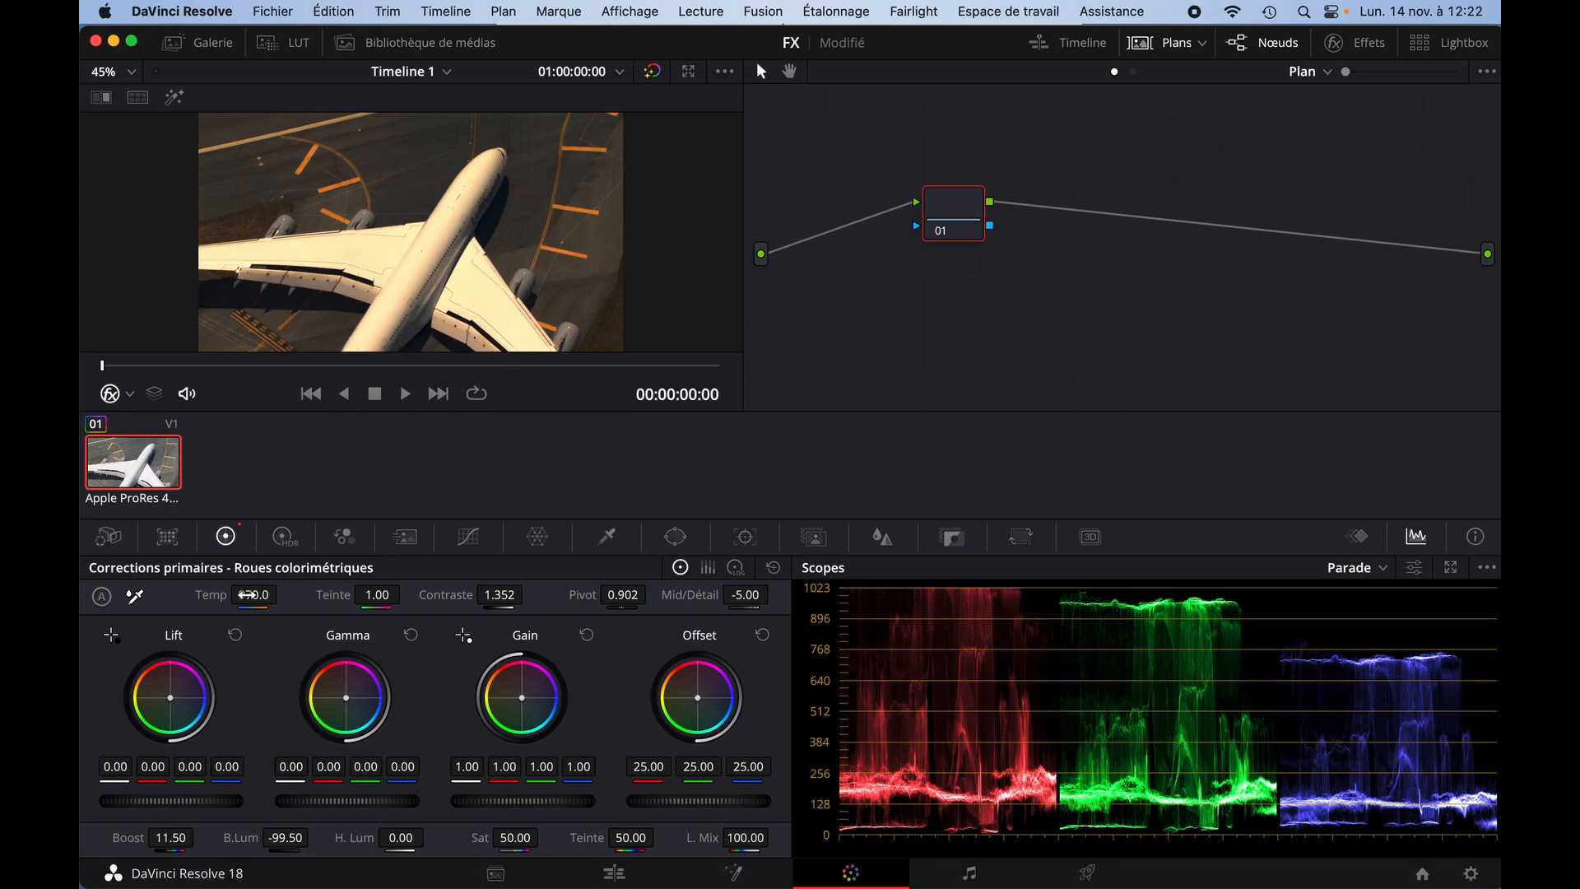
# - Try the highlights (H. Lum) at 100, set them to -69.50, and set the colour temperature to 250
pyautogui.moveTo(250, 594); pyautogui.dragTo(545, 467)
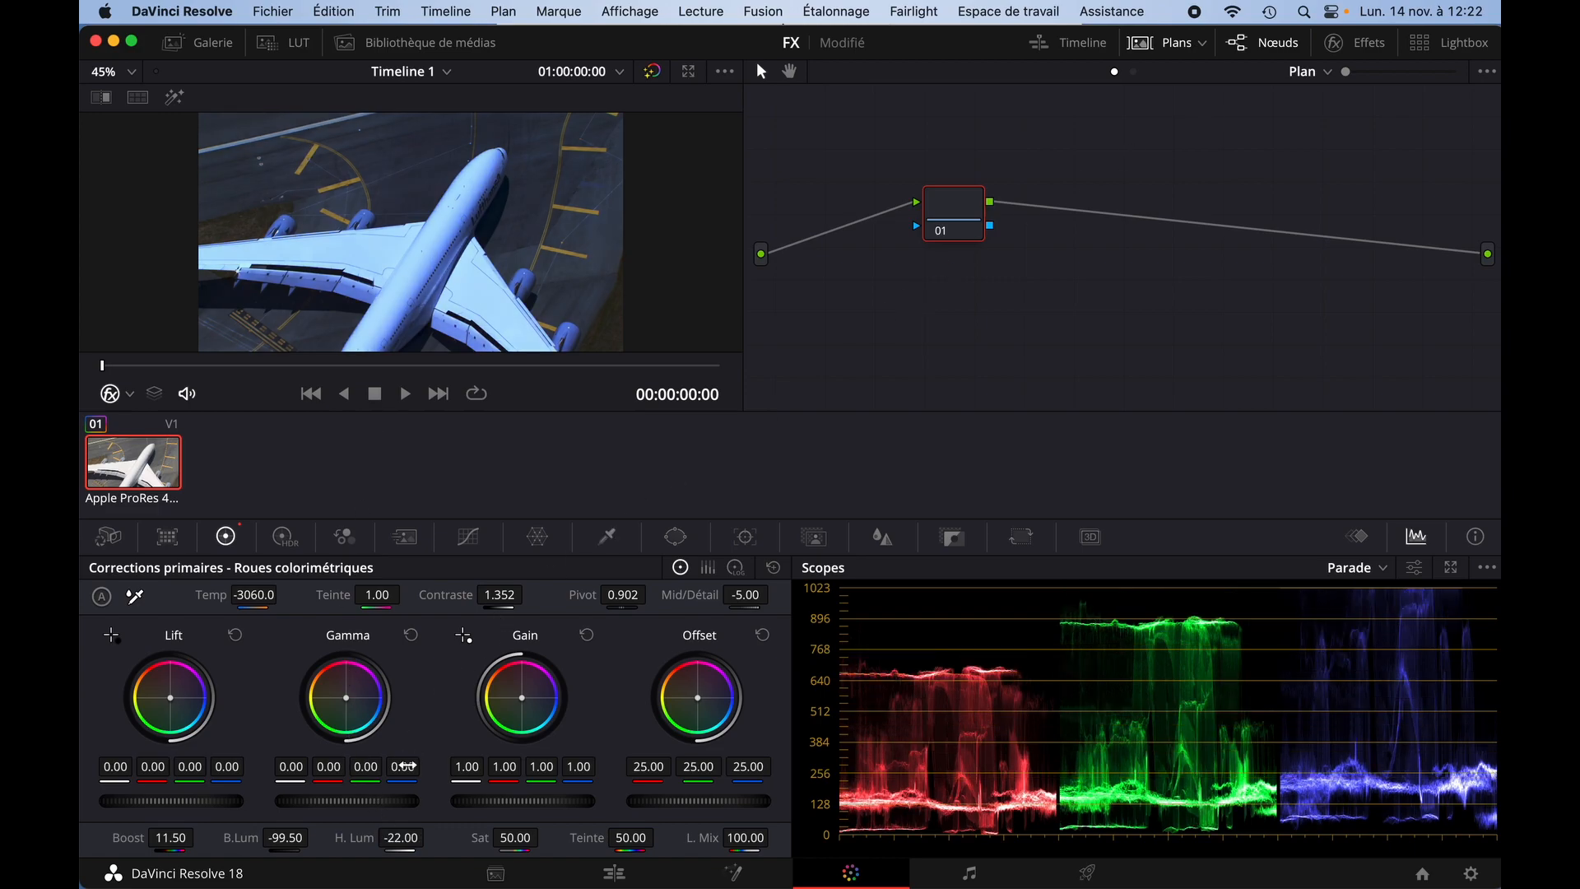
pyautogui.moveTo(401, 837); pyautogui.dragTo(705, 854)
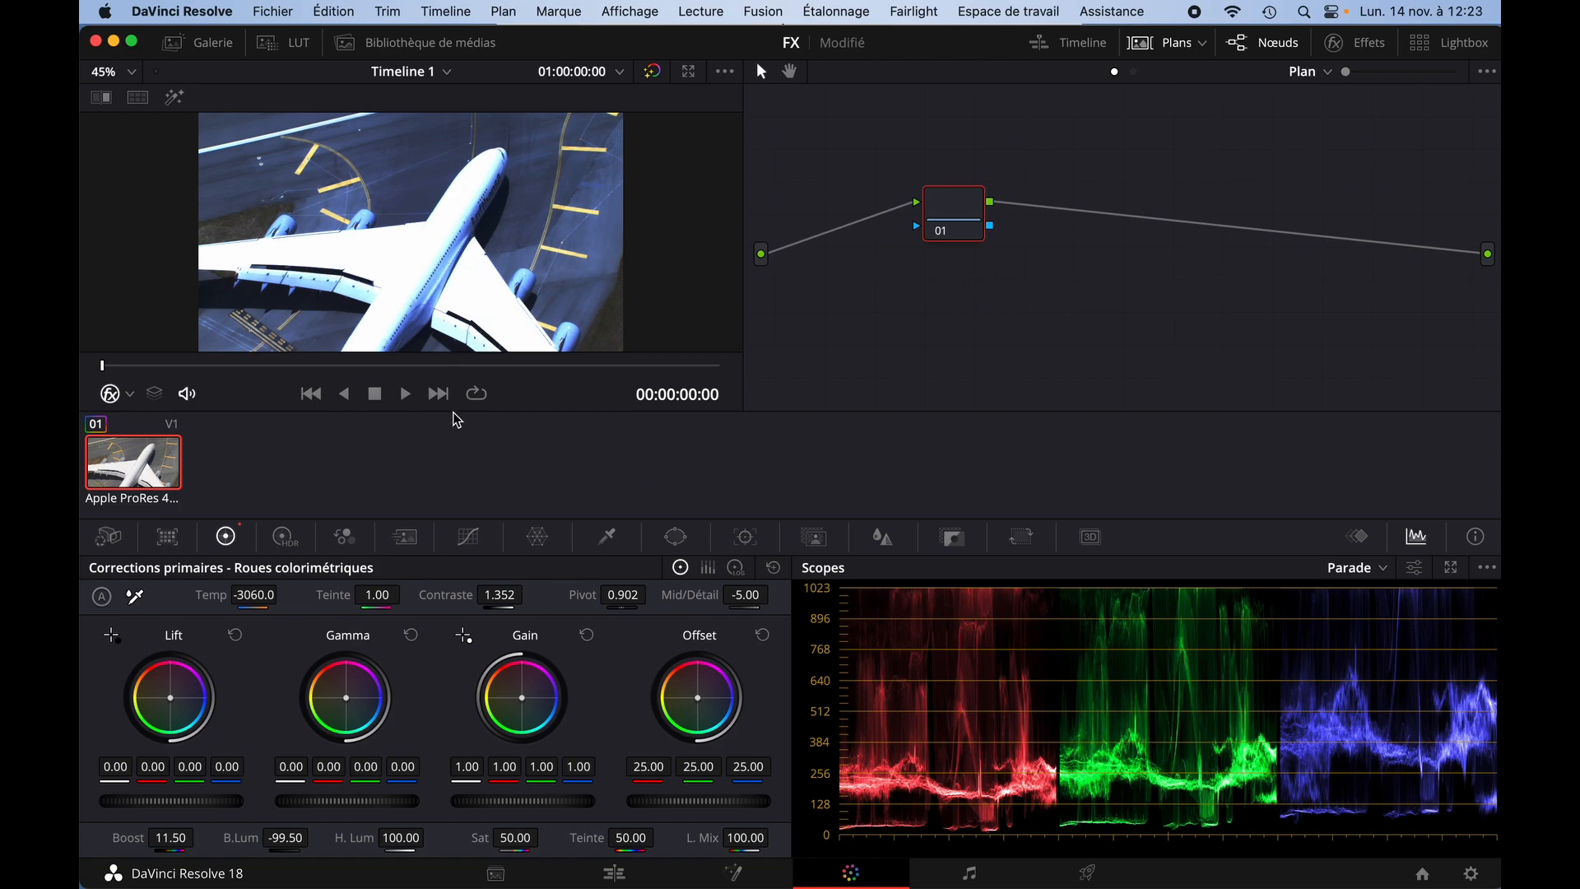
pyautogui.click(514, 838)
pyautogui.moveTo(403, 839); pyautogui.dragTo(764, 438)
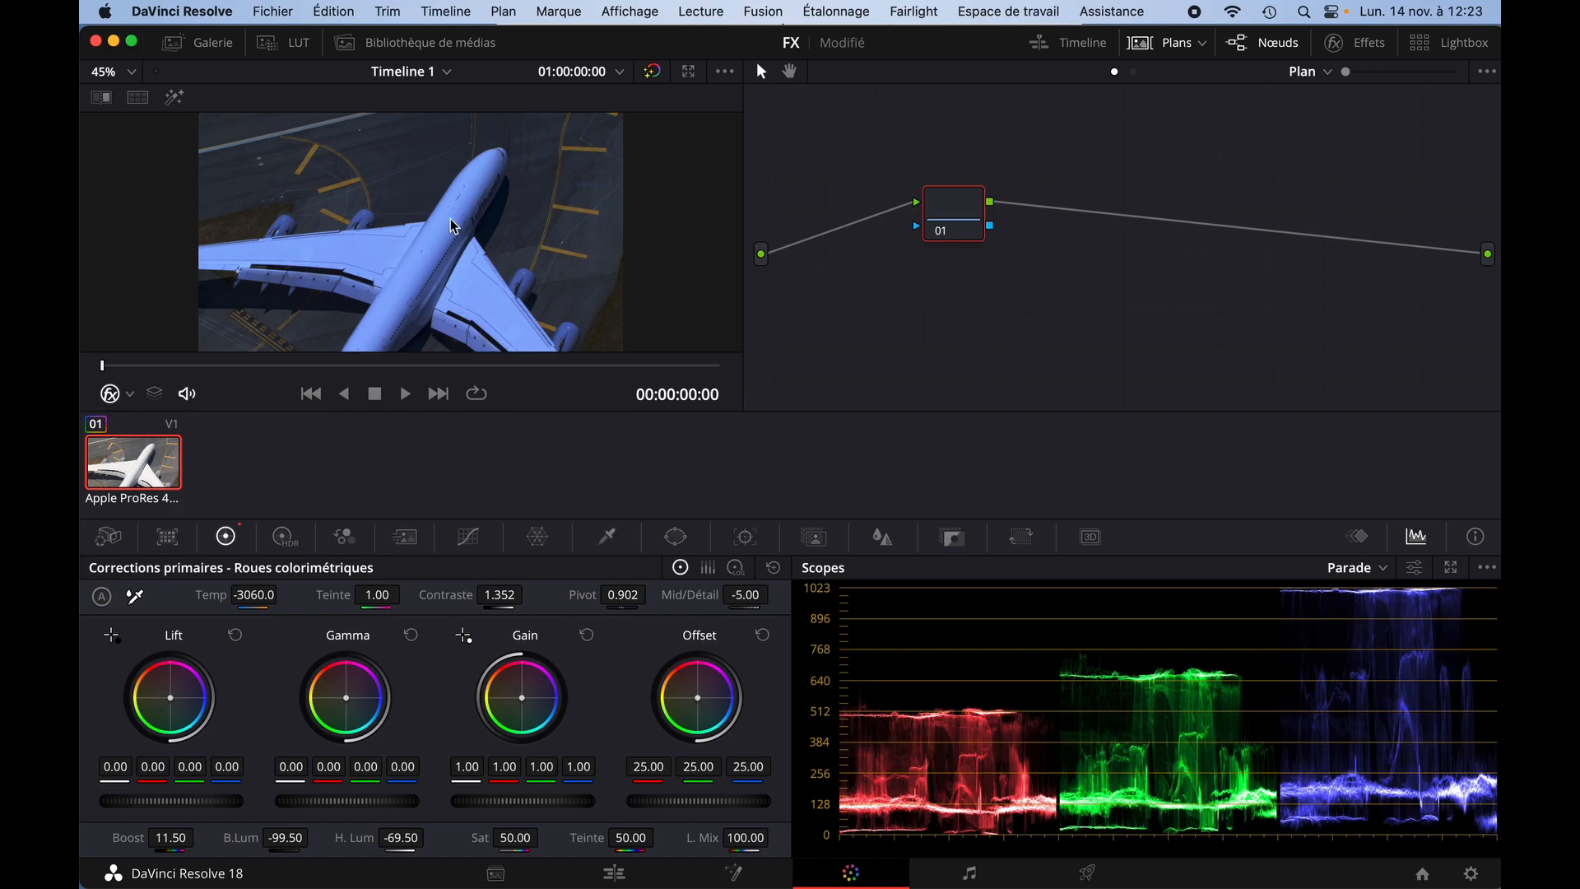
pyautogui.moveTo(247, 594); pyautogui.dragTo(574, 614)
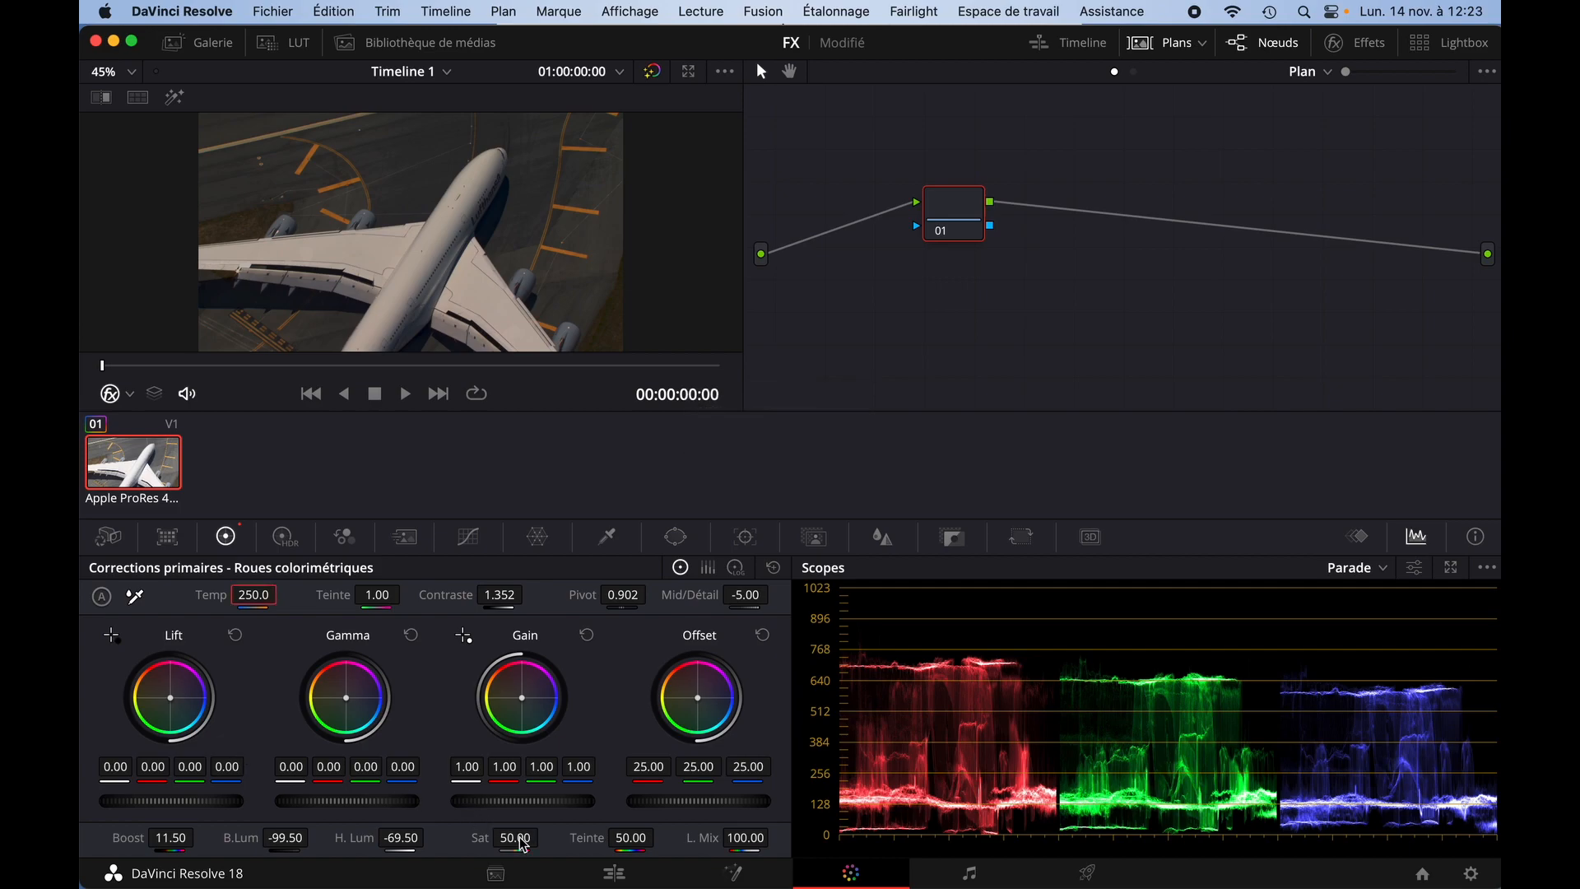
# - Adjust the saturation of the airplane clip in the primary corrections
pyautogui.moveTo(508, 837); pyautogui.dragTo(381, 839)
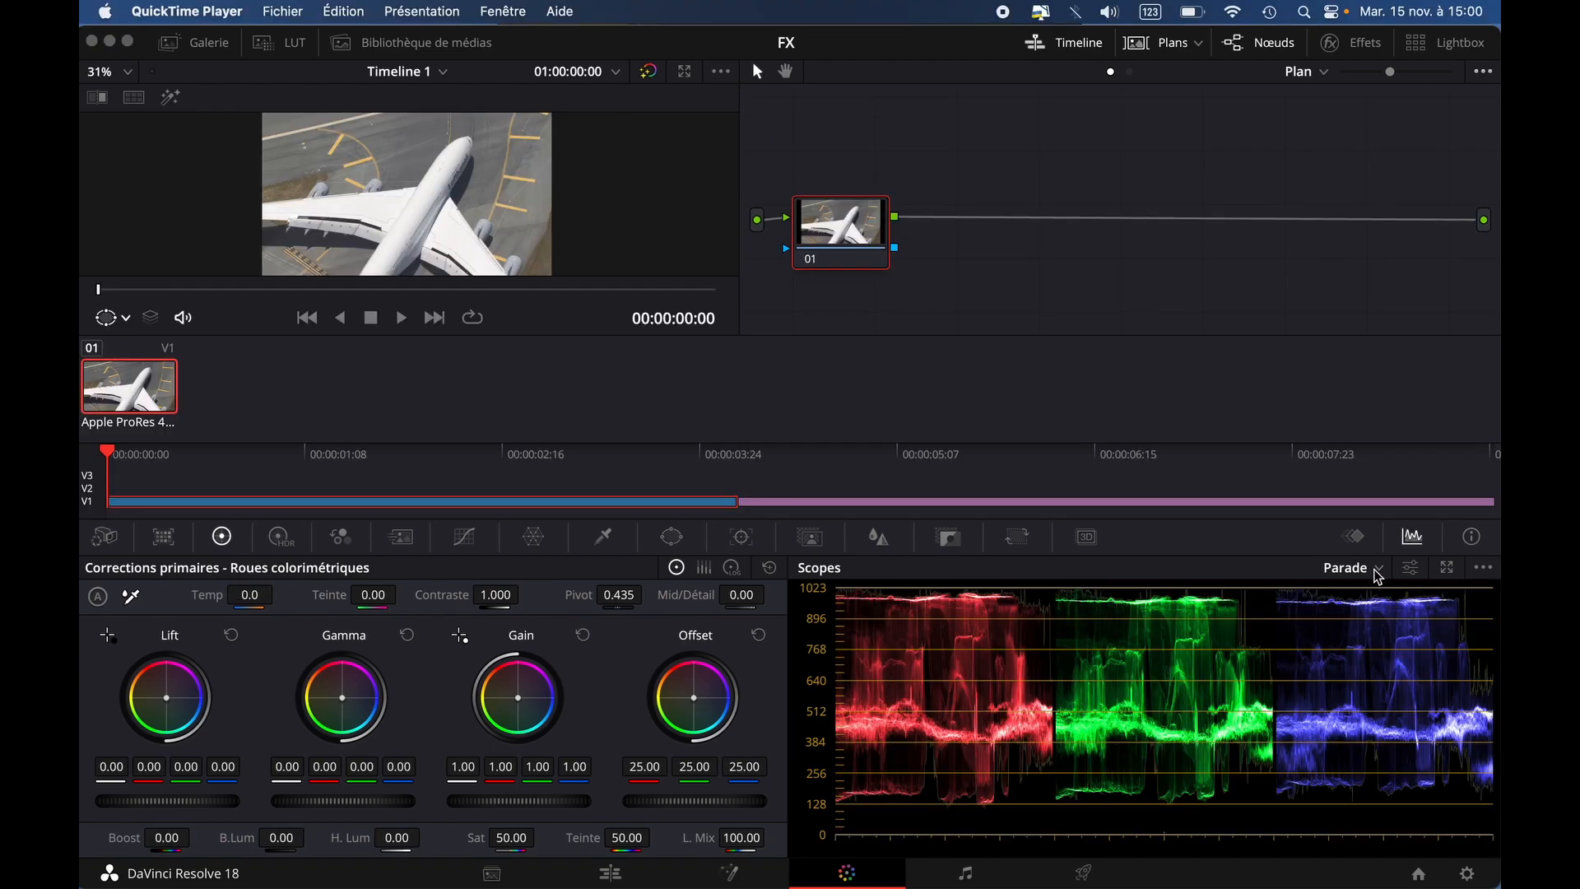
# - Switch the scopes to the vectorscope and compare its trace on the colour bars and on the airplane clip
pyautogui.click(1376, 576)
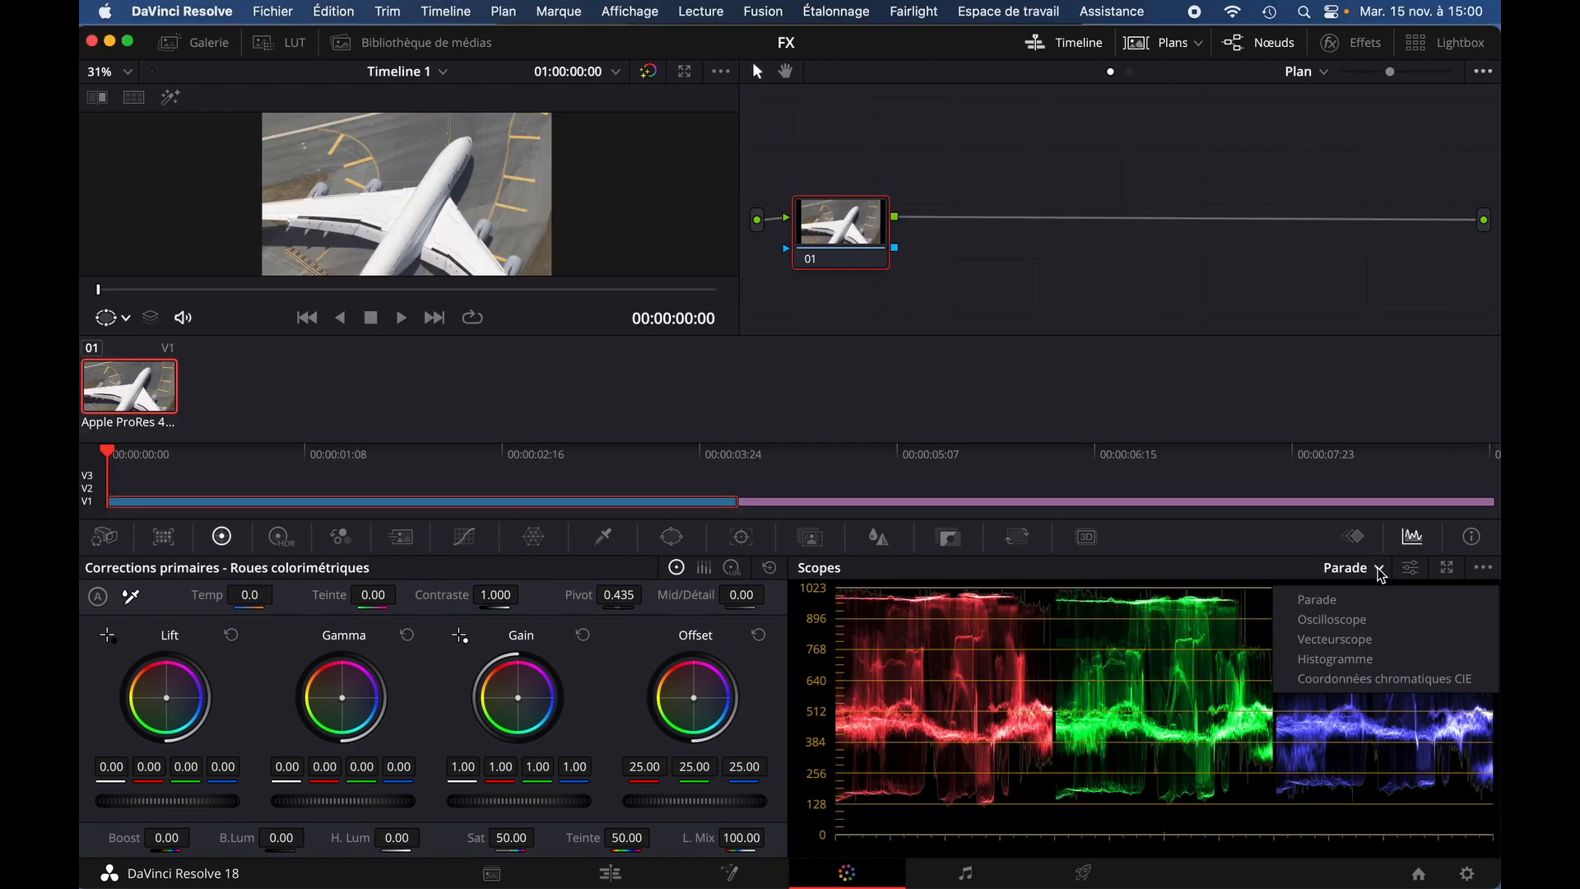
pyautogui.click(1333, 640)
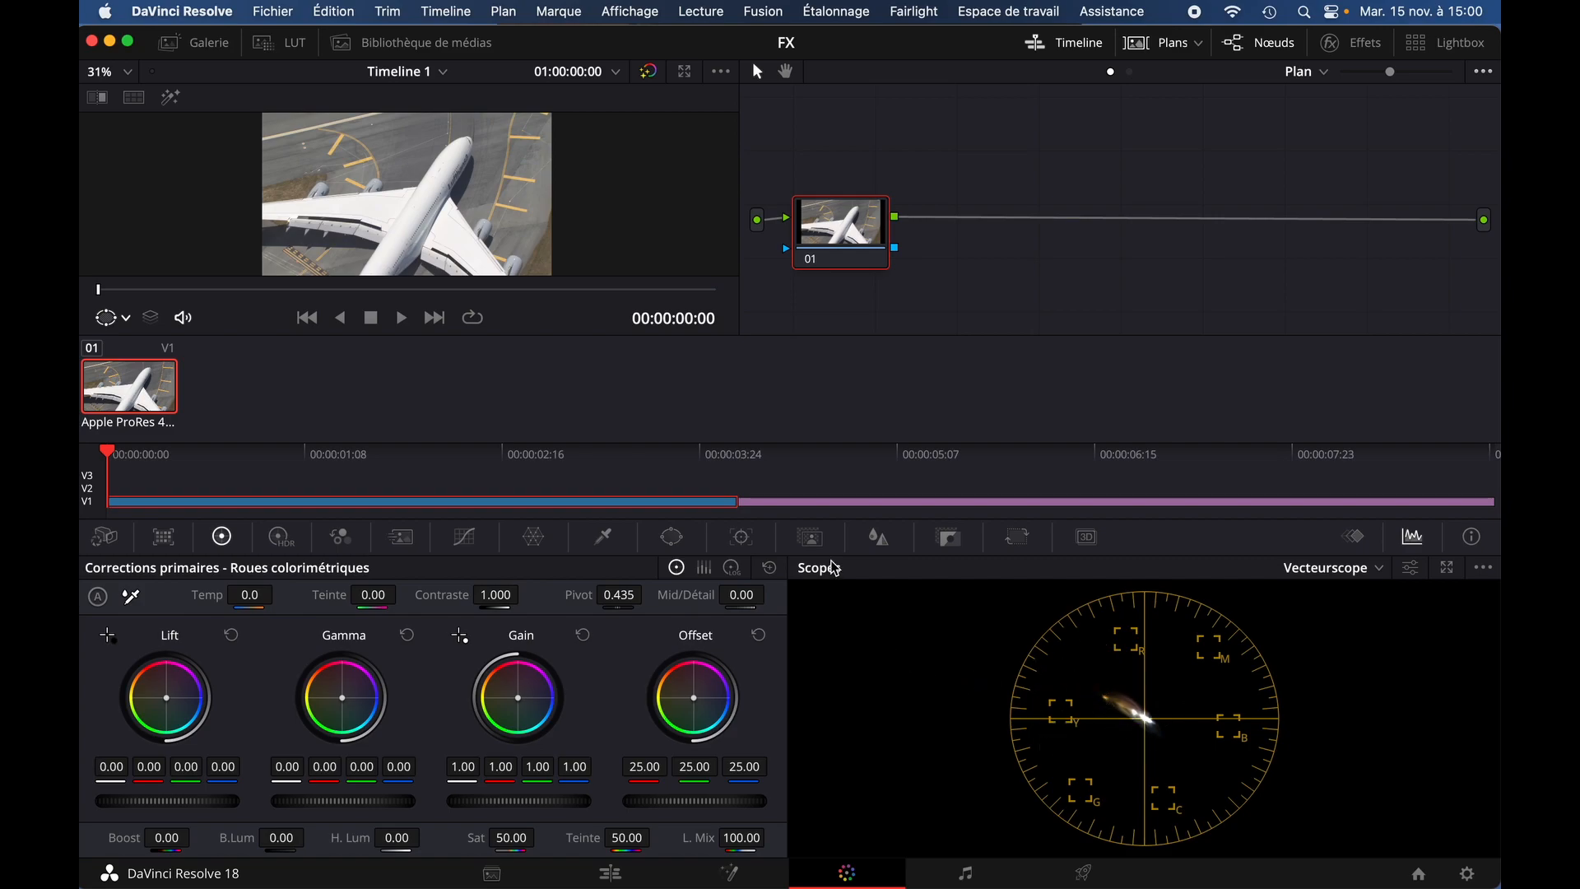
pyautogui.click(874, 459)
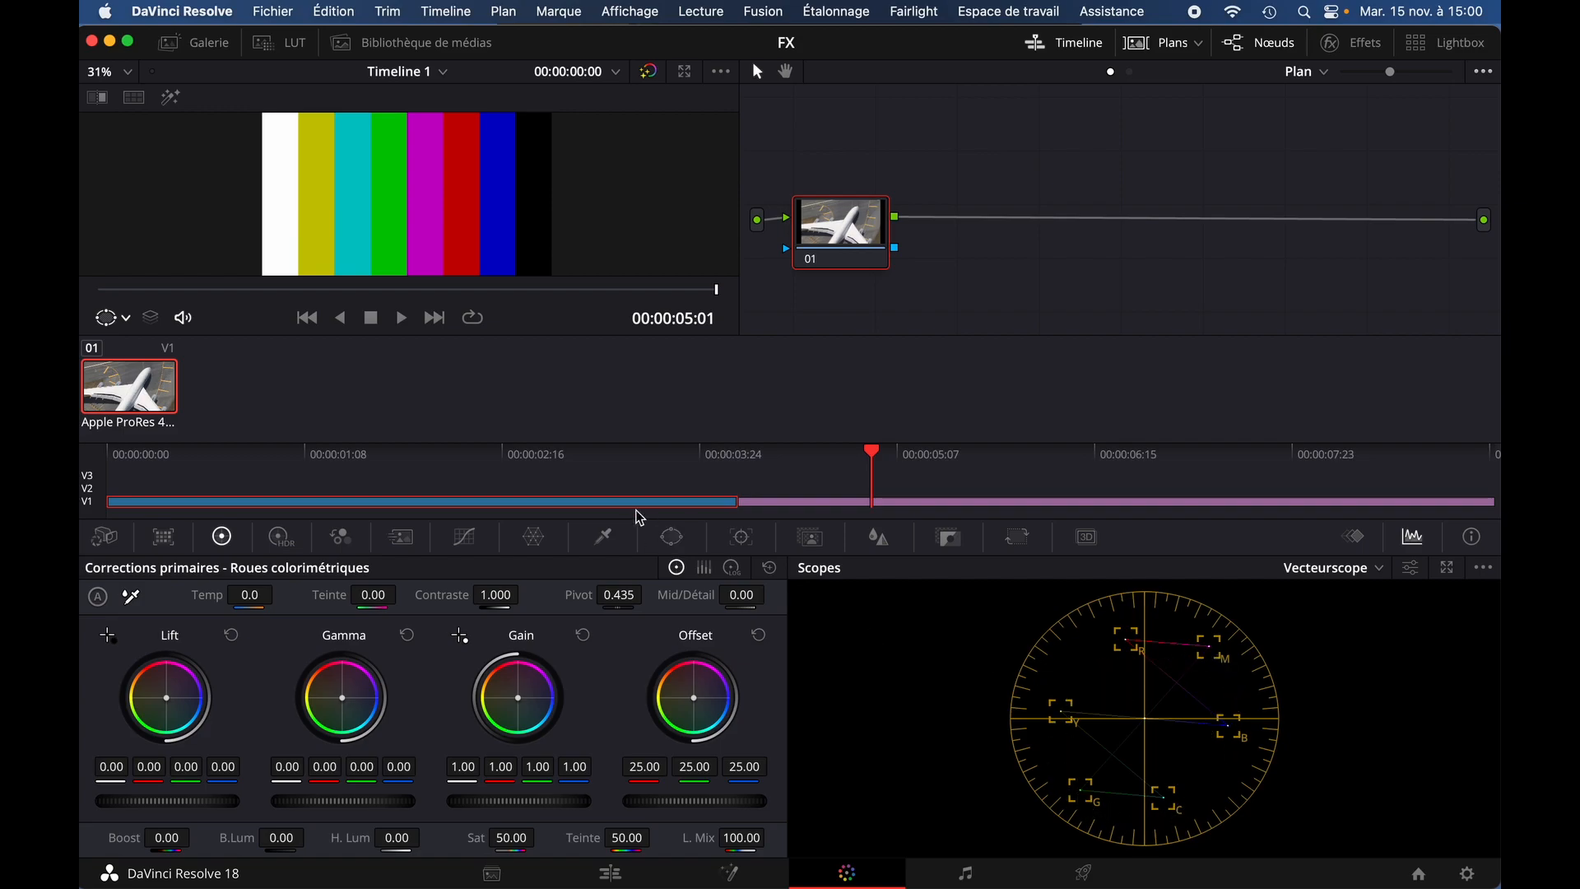
pyautogui.click(626, 465)
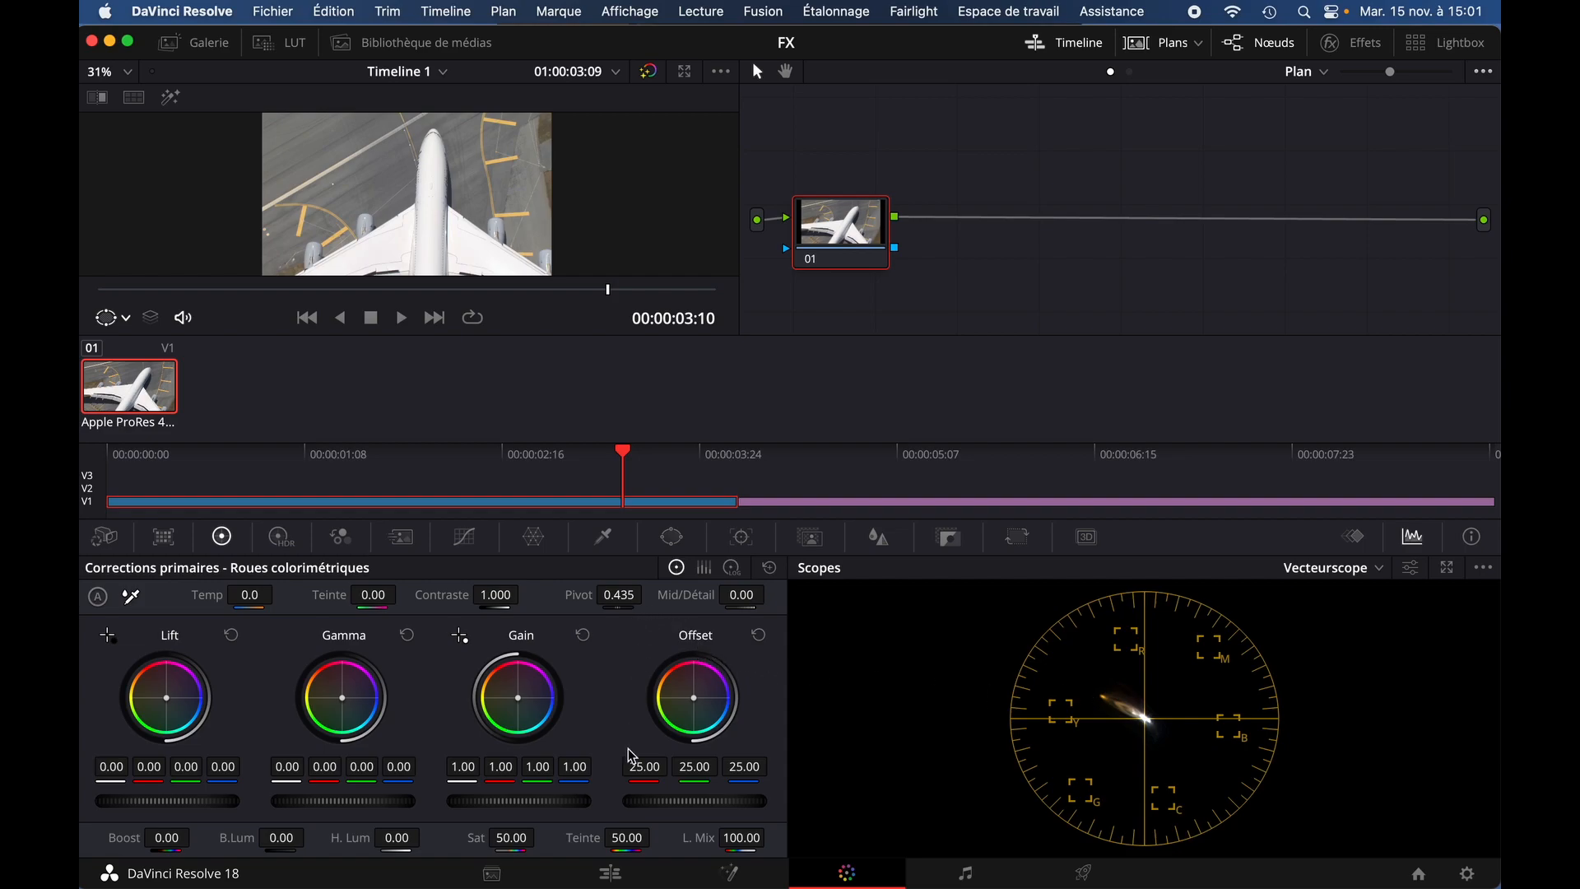
# - Try shifting the airplane clip's hue in both directions, including 32.00, and return it to 50.00
pyautogui.moveTo(626, 839); pyautogui.dragTo(823, 845)
pyautogui.moveTo(855, 847)
pyautogui.mouseDown()
pyautogui.moveTo(934, 847)
pyautogui.moveTo(552, 838)
pyautogui.moveTo(622, 844)
pyautogui.mouseUp()
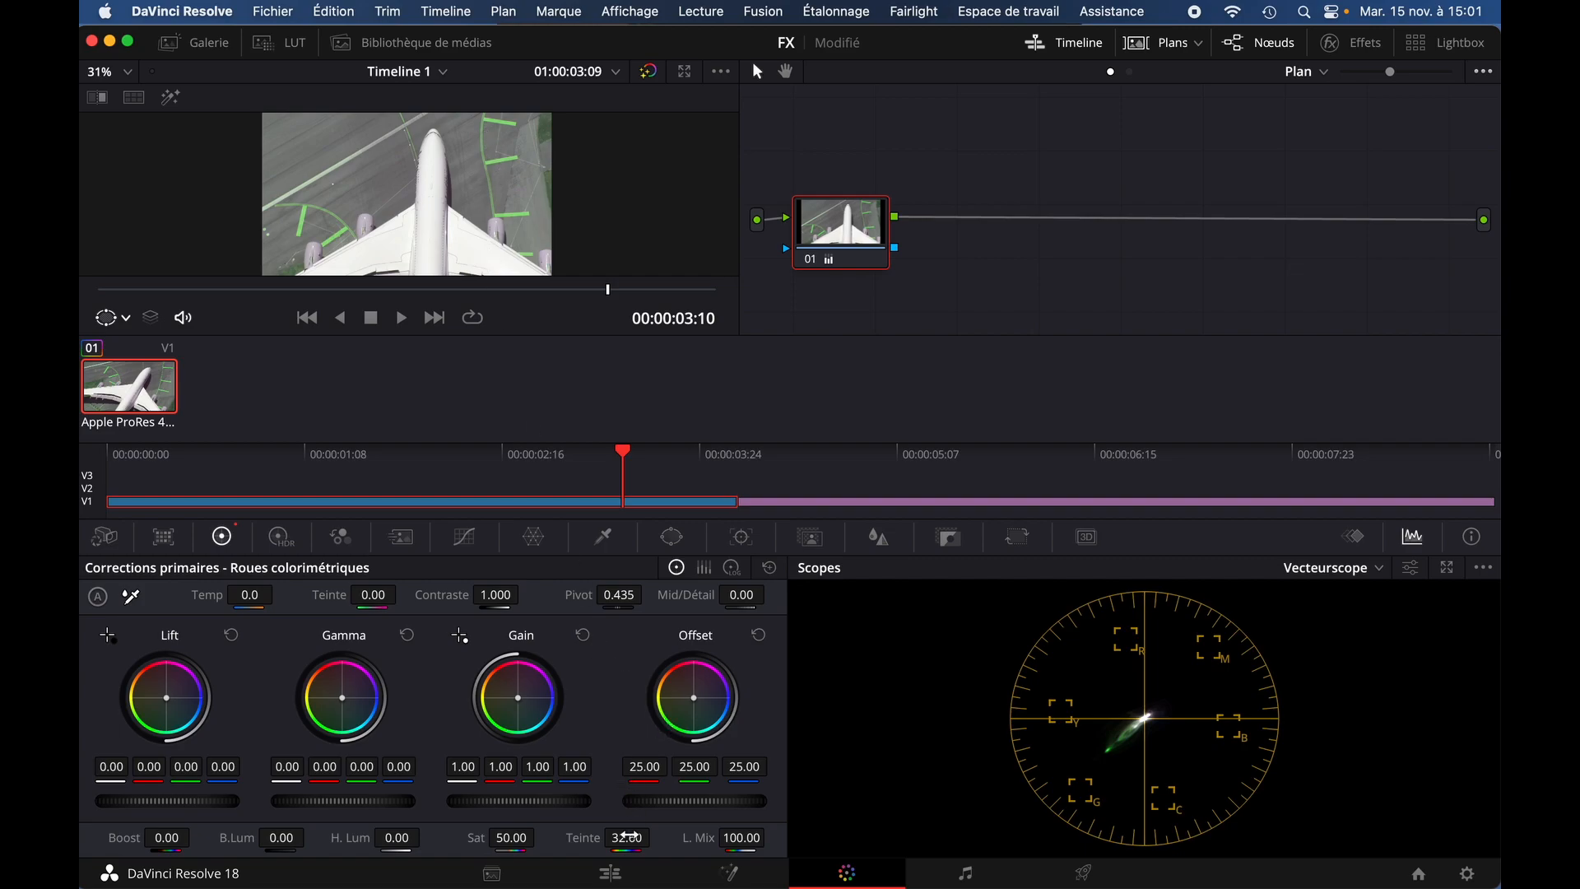
pyautogui.moveTo(627, 837)
pyautogui.mouseDown()
pyautogui.moveTo(733, 847)
pyautogui.moveTo(702, 846)
pyautogui.moveTo(730, 847)
pyautogui.moveTo(716, 846)
pyautogui.mouseUp()
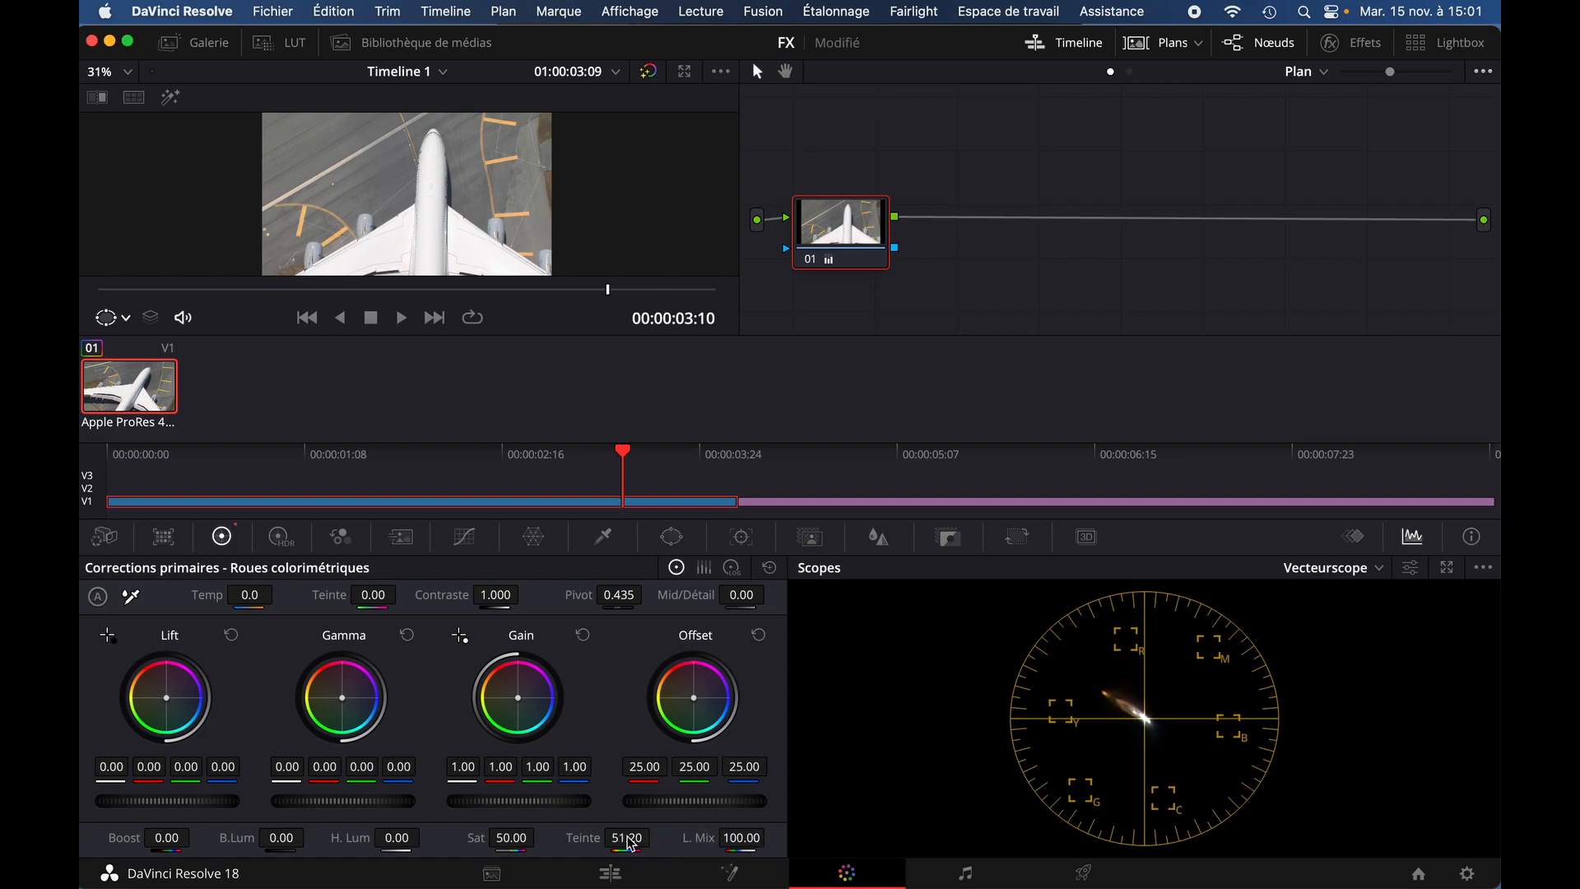
pyautogui.moveTo(614, 837); pyautogui.dragTo(617, 839)
# - Set the luminance mix of the airplane clip to 50.20
pyautogui.moveTo(735, 840); pyautogui.dragTo(767, 845)
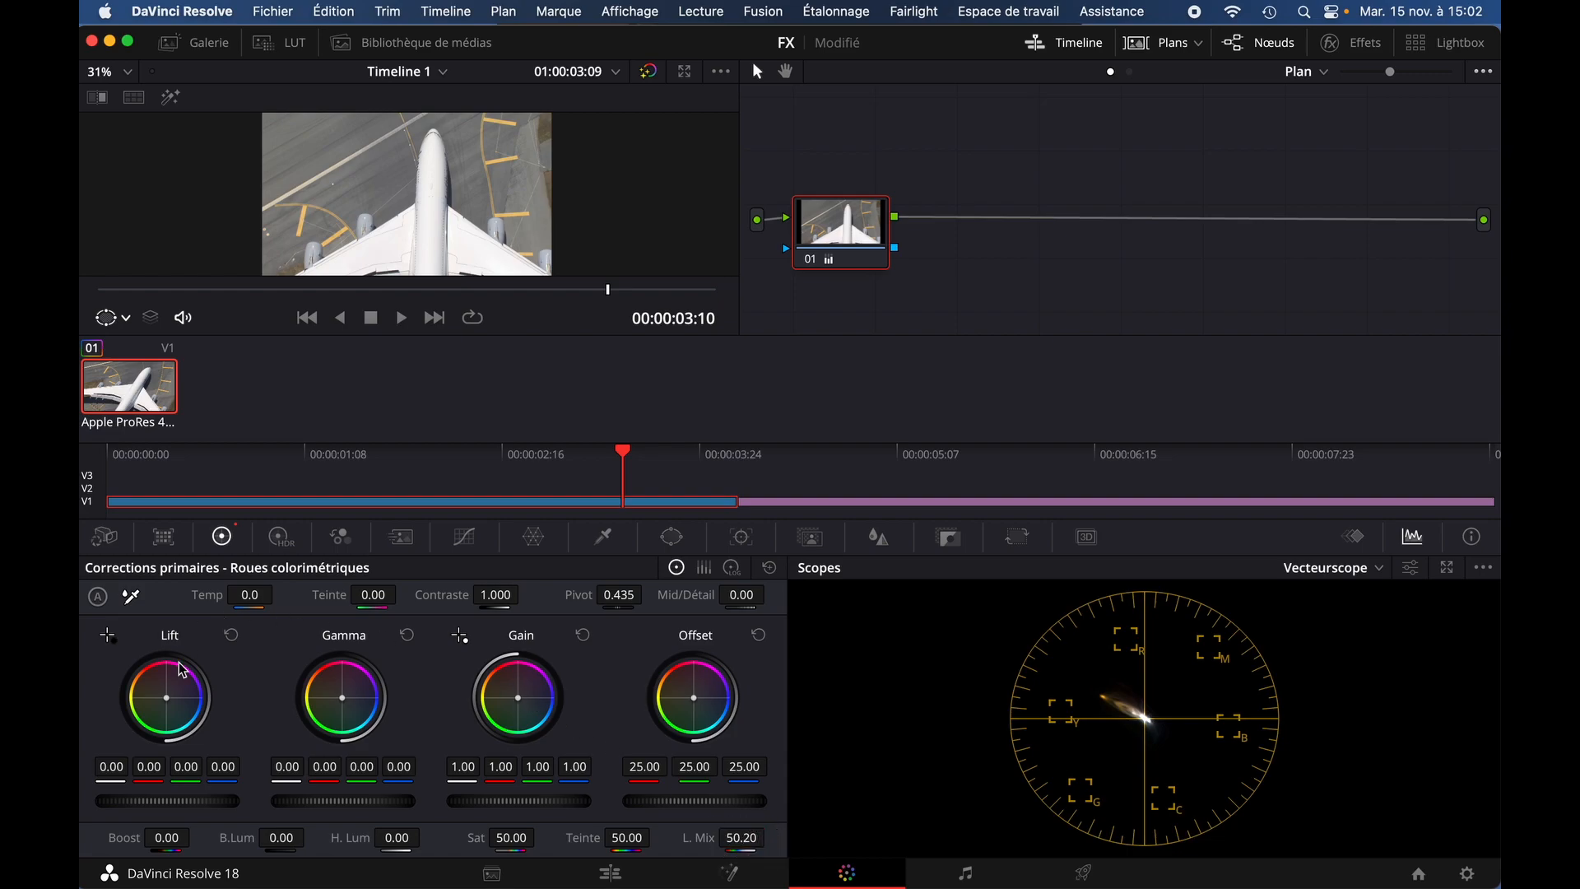